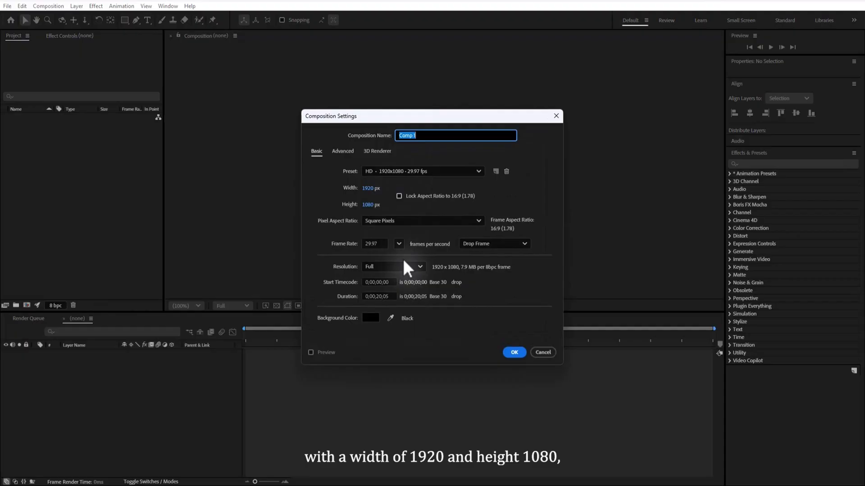
- Create a composition named main at 1920 x 1080 px, 29.97 fps, with a duration of 0;00;20;05
text(main)
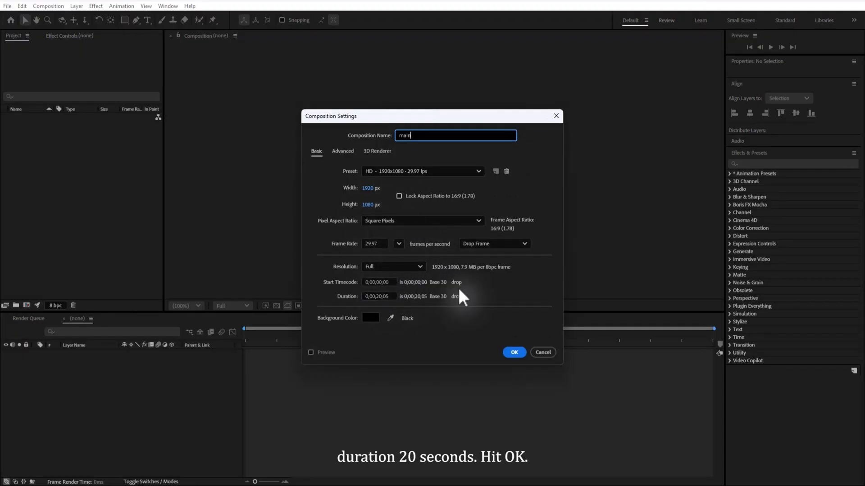
click(509, 353)
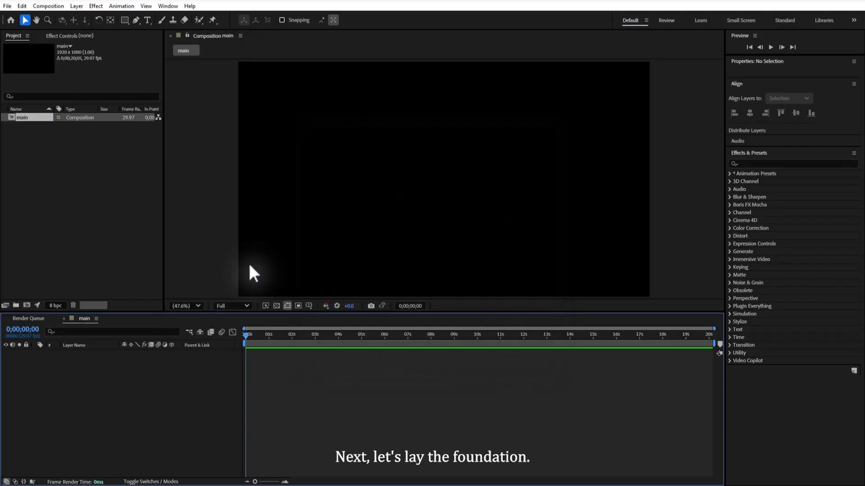
- Add a black 1920 x 1080 px solid layer named bg to the main composition
right_click(141, 385)
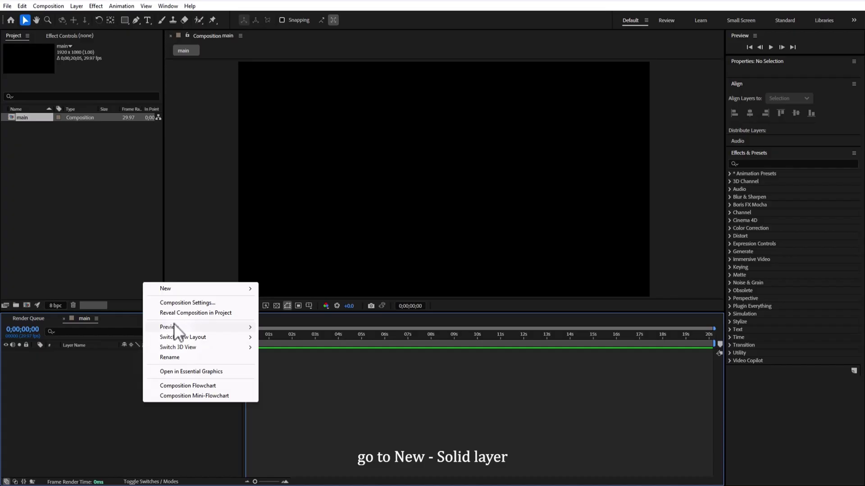
mouse_move(177, 290)
click(288, 311)
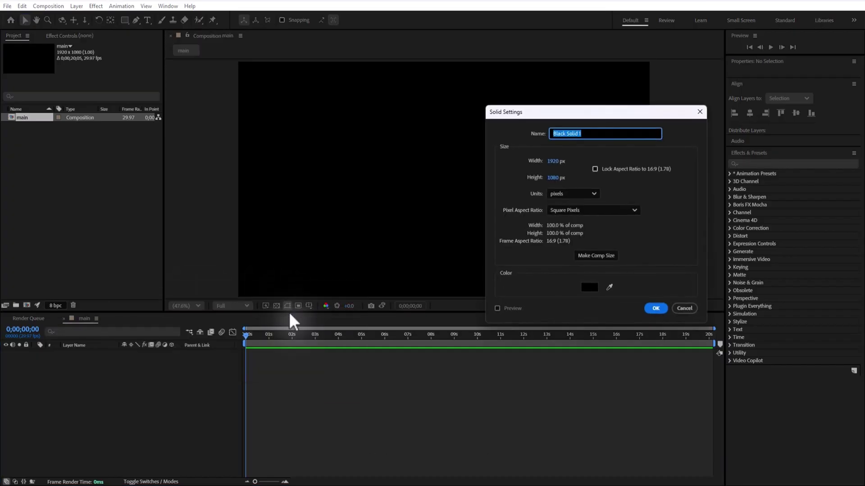
text(bg)
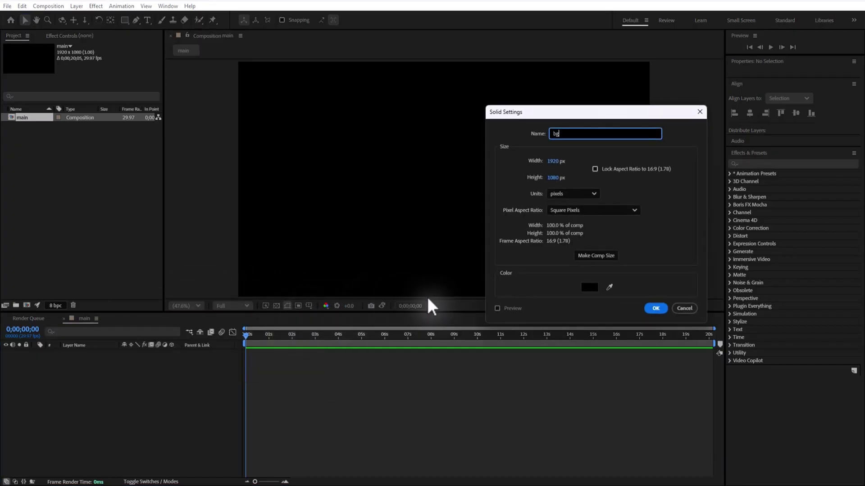
click(655, 309)
- Import the image and video files, then place the map image above the bg layer and scale it to 137%
right_click(52, 178)
mouse_move(155, 229)
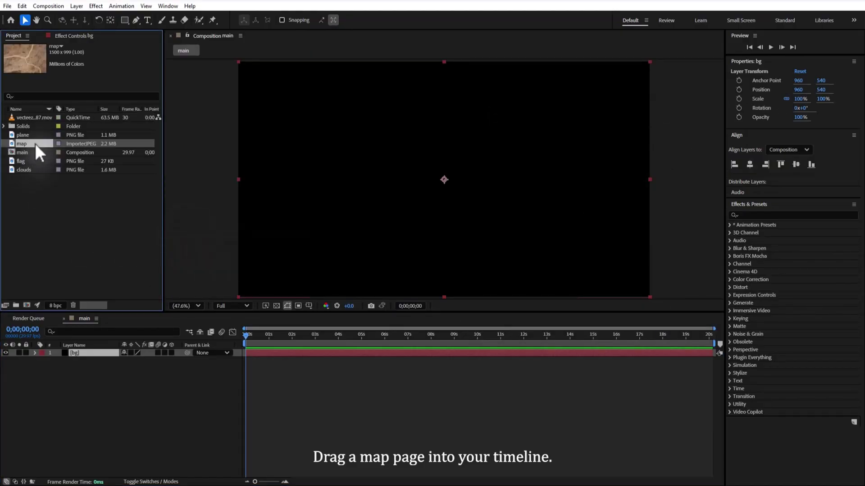
drag(34, 143, 82, 353)
key(s)
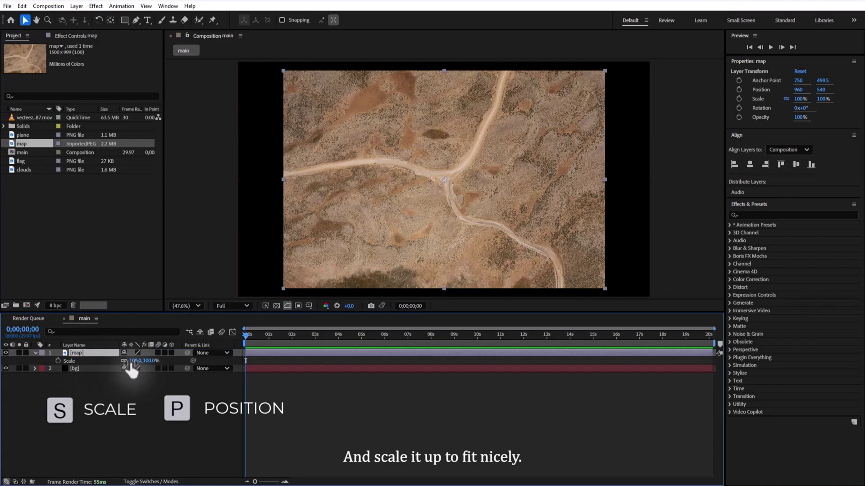
drag(131, 366, 152, 361)
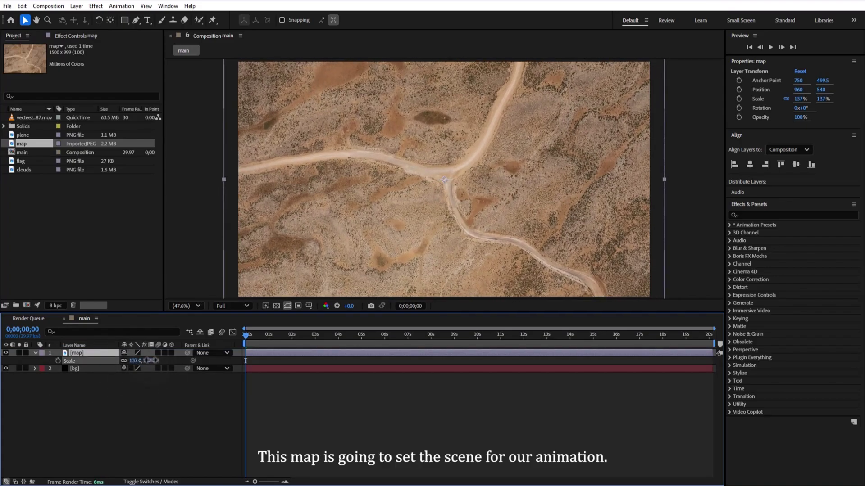
click(35, 354)
click(119, 381)
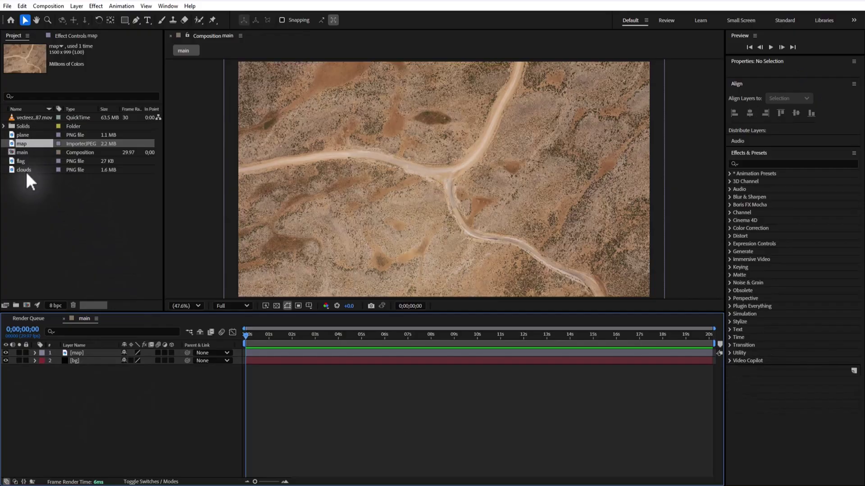
- Place the plane image above the map layer and scale it to 50%
click(33, 136)
drag(33, 139, 117, 373)
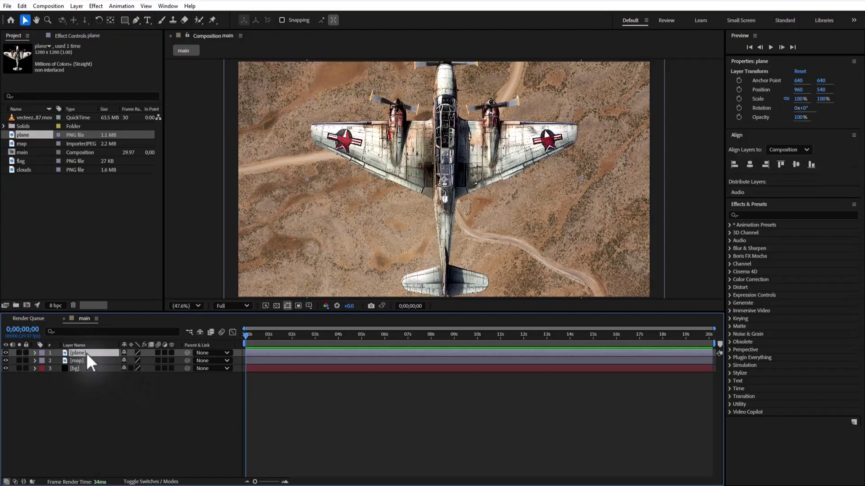
key(s)
drag(131, 362, 110, 364)
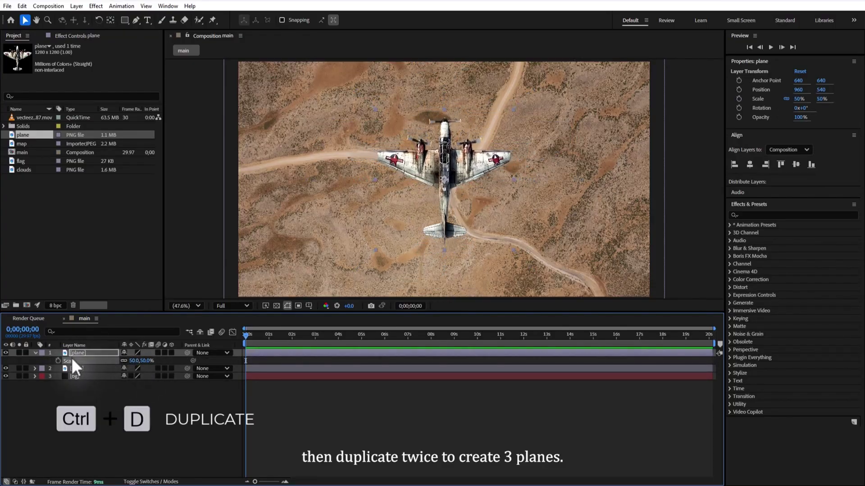
click(36, 353)
- Duplicate the plane layer and set the copy's position to 1582, 725
key(ctrl+d)
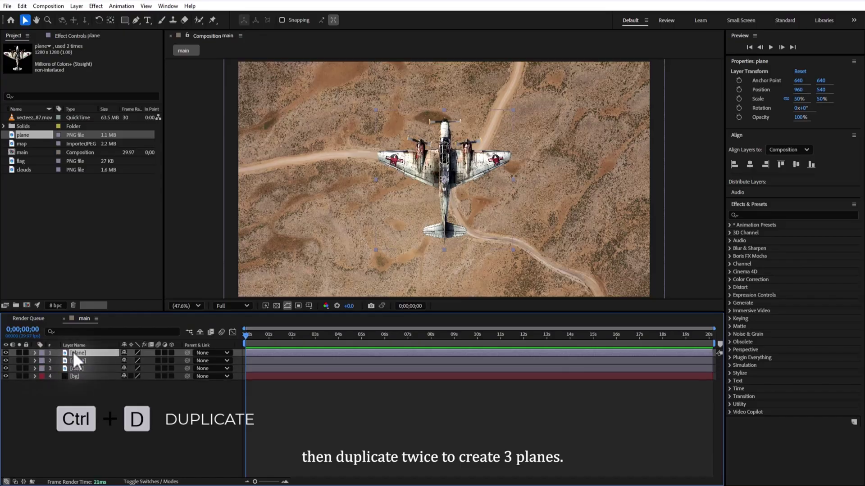
key(p)
drag(128, 360, 391, 346)
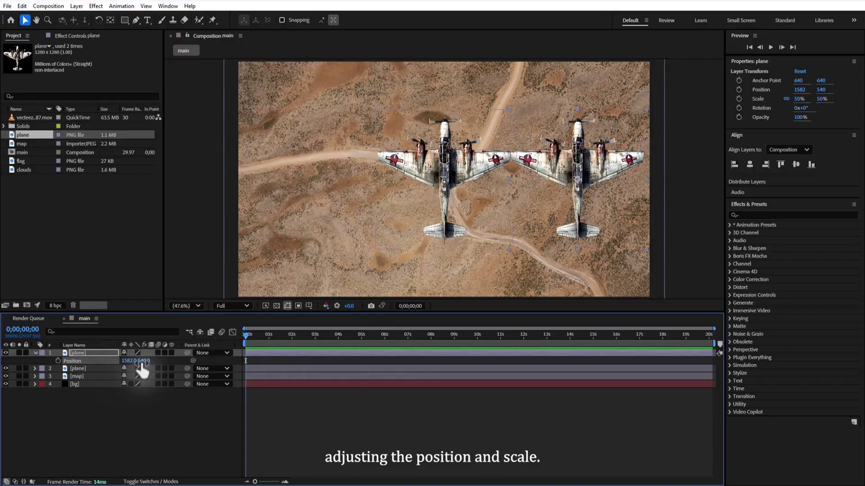
drag(144, 361, 241, 350)
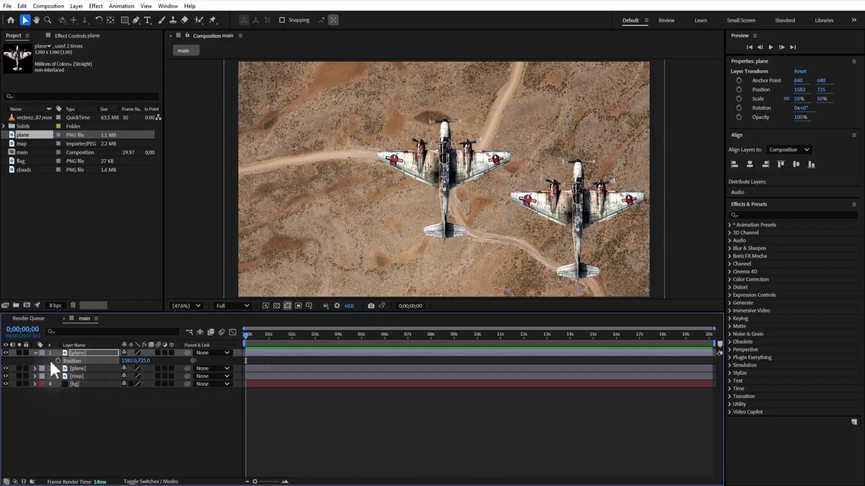
click(35, 353)
- Duplicate the lower plane to make a third one and set its position to 345, 725
key(ctrl+d)
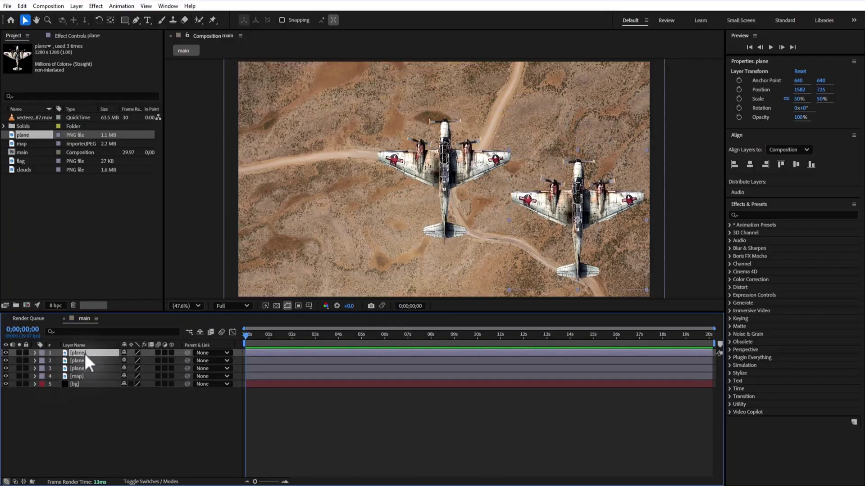
key(p)
drag(128, 360, 2, 371)
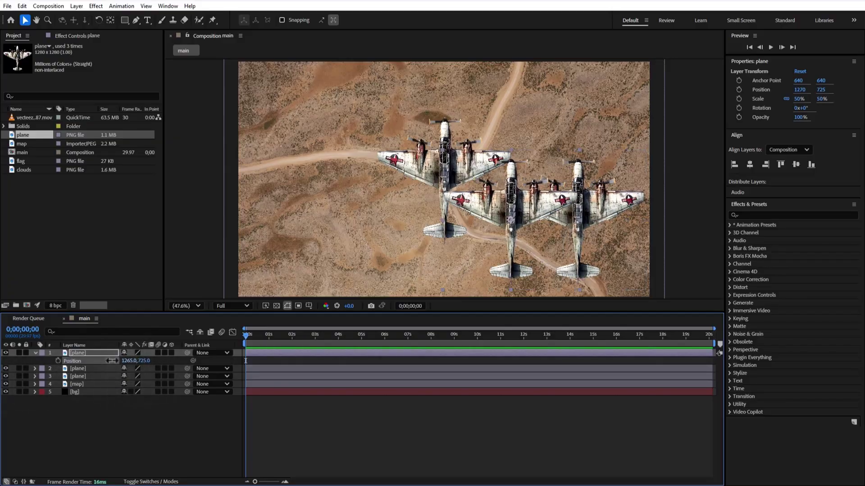
drag(128, 361, 2, 365)
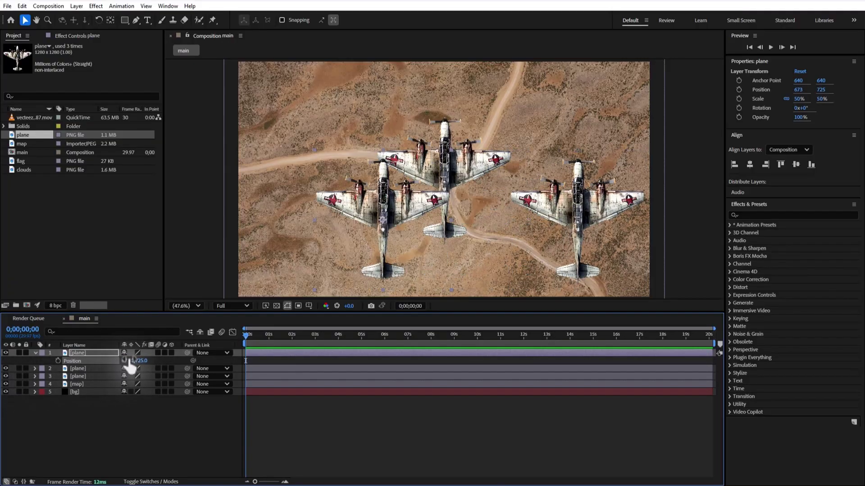
drag(128, 362, 4, 361)
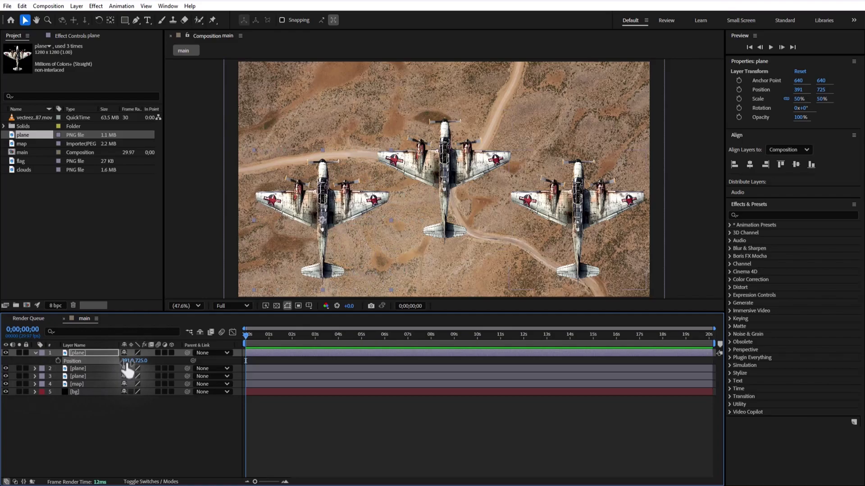
drag(130, 361, 107, 363)
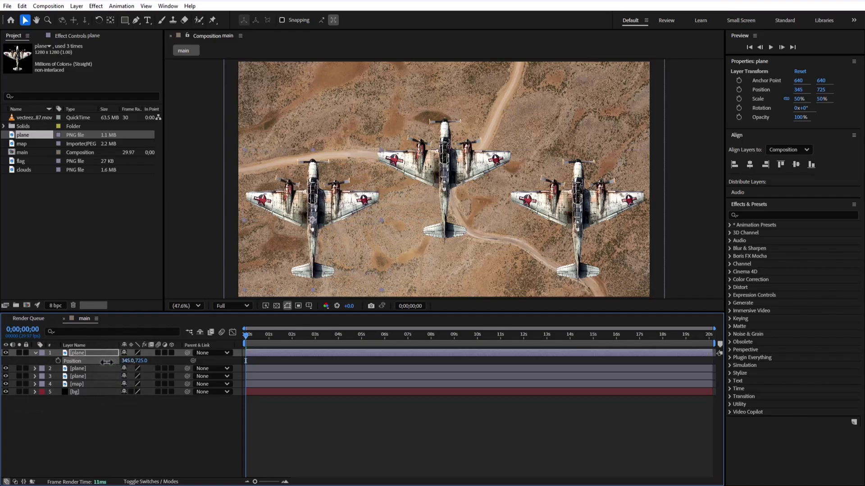
click(36, 353)
- Pre-compose the three plane layers into a composition named plane, moving all attributes into it
shift+click(82, 361)
shift+click(82, 369)
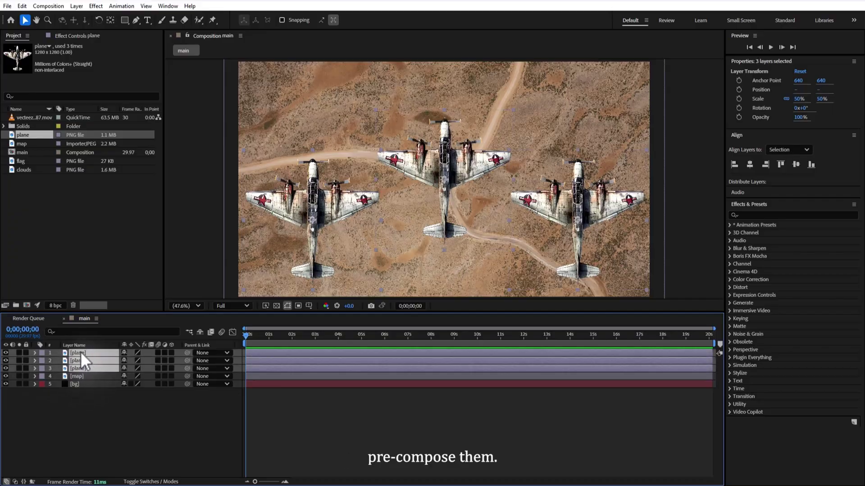
right_click(80, 352)
click(117, 290)
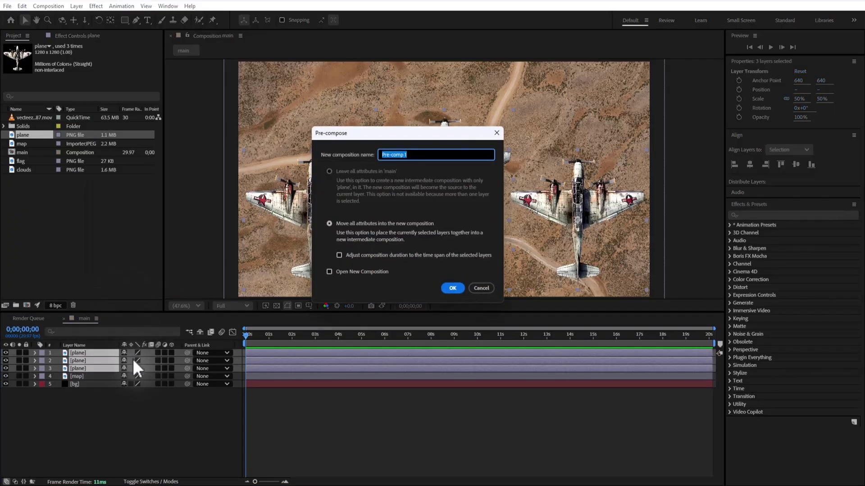
text(plane)
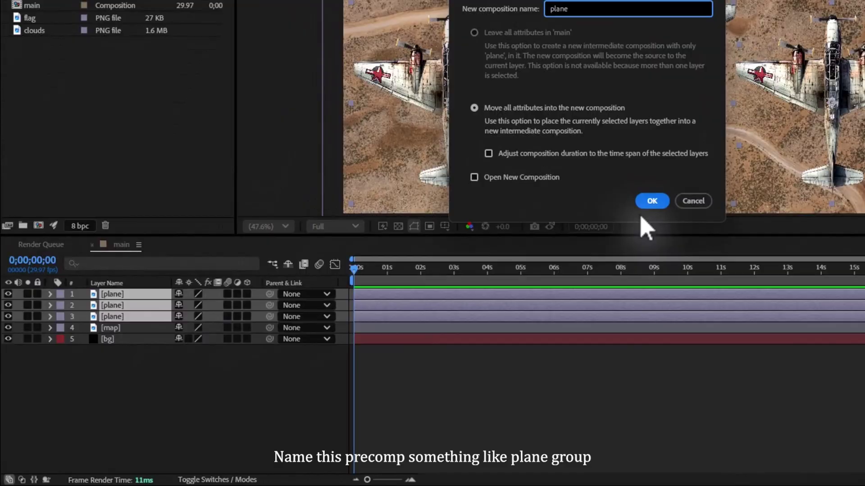
click(452, 288)
- Turn the plane pre-composition and the map layer into 3D layers
click(292, 258)
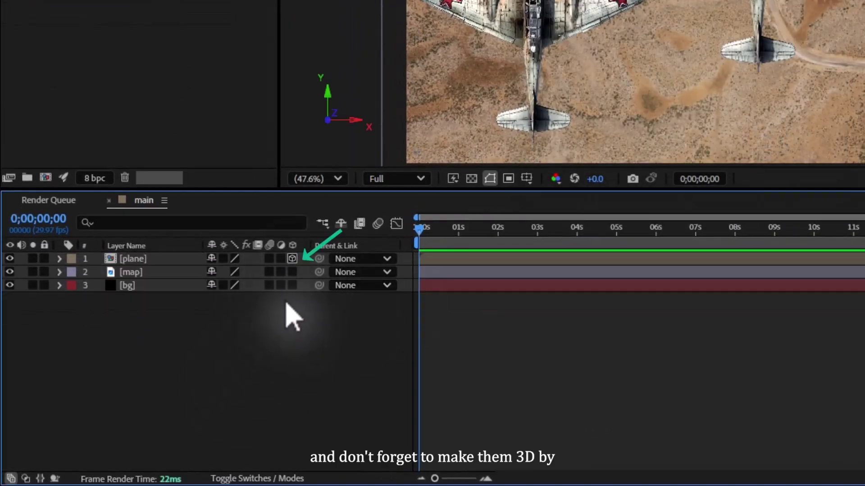
click(293, 272)
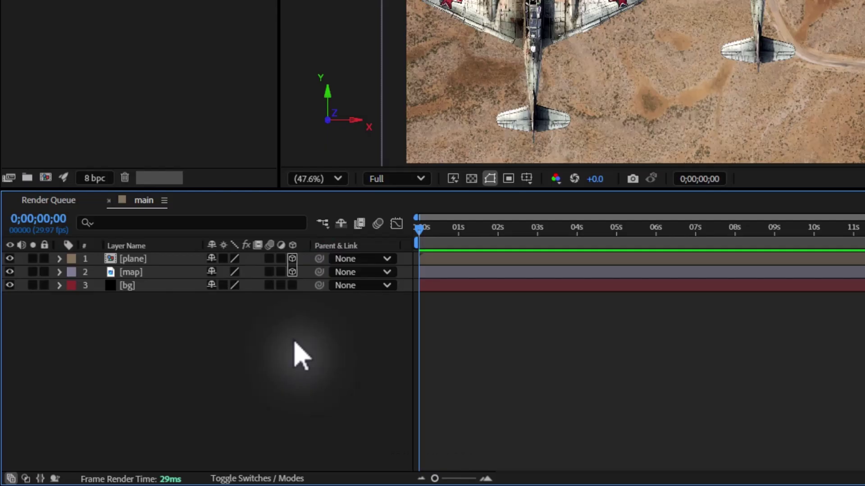
key(F4)
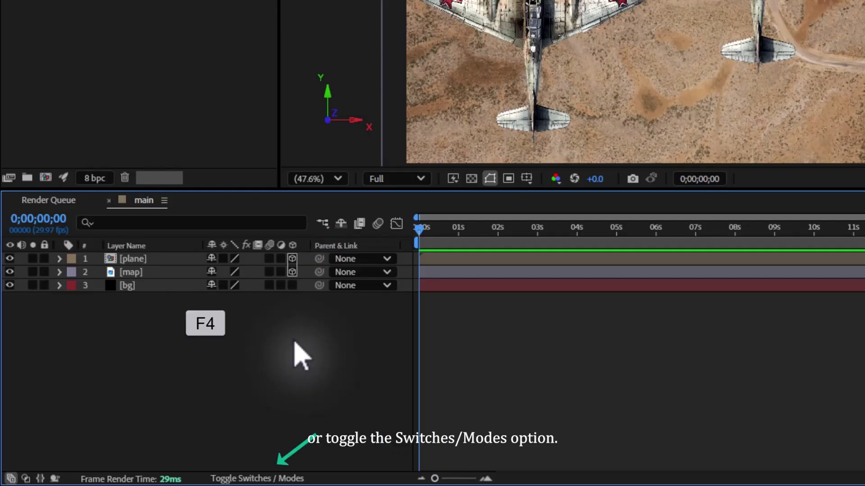
- Scale the plane pre-composition layer down to 80%
click(144, 259)
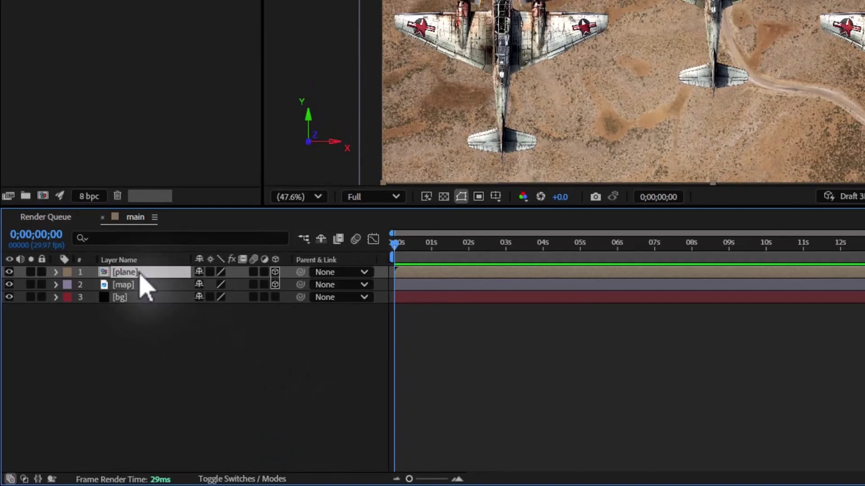
key(s)
drag(155, 354, 122, 364)
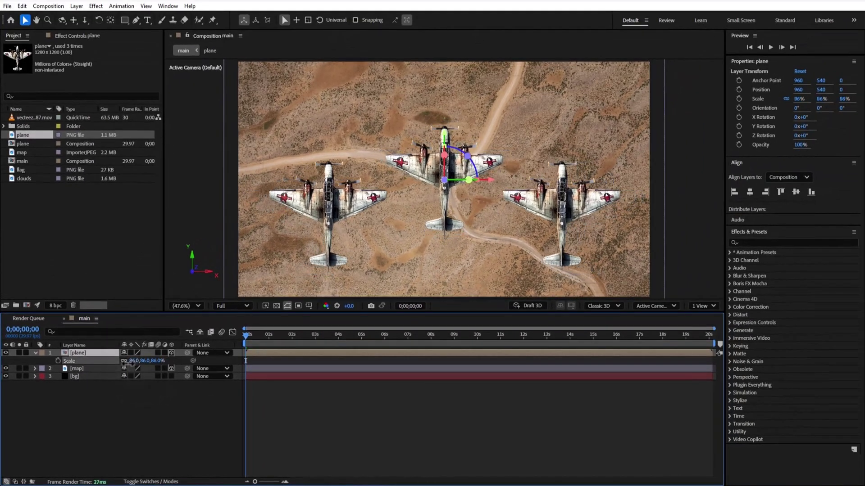
click(35, 353)
click(133, 418)
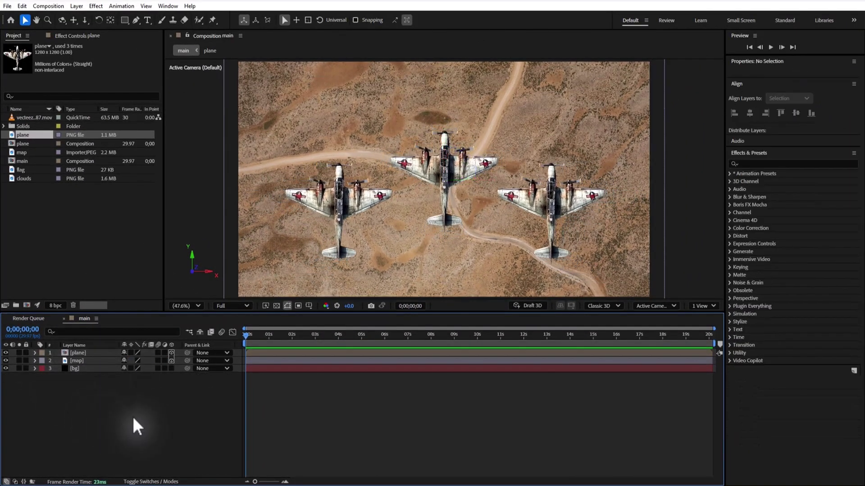
- Add a position keyframe to the plane layer at 0 seconds and set its Y position to 1361, below the frame
click(87, 353)
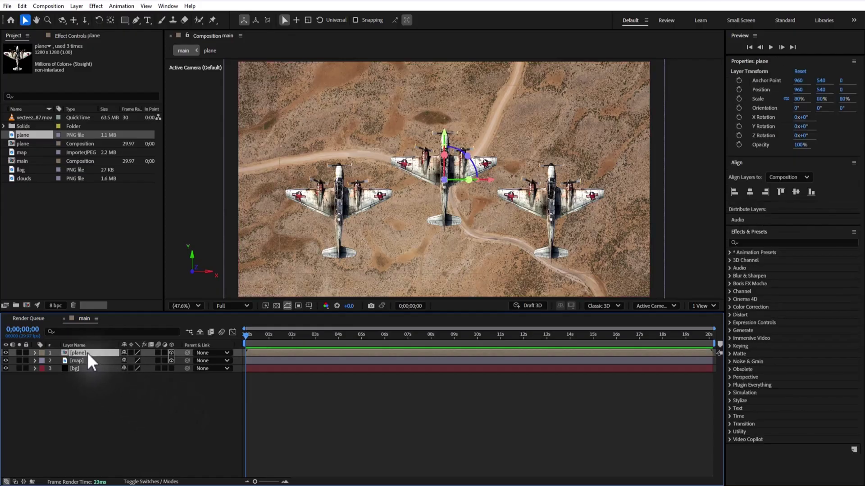
key(alt+shift+p)
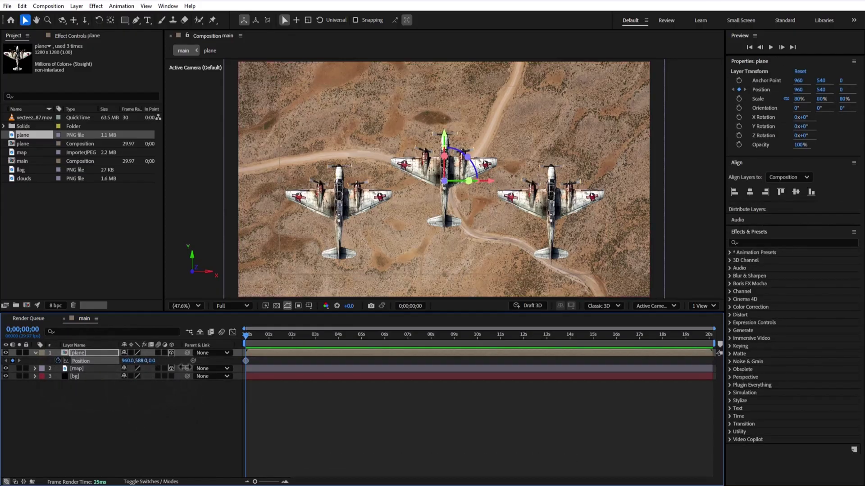
drag(185, 367, 503, 373)
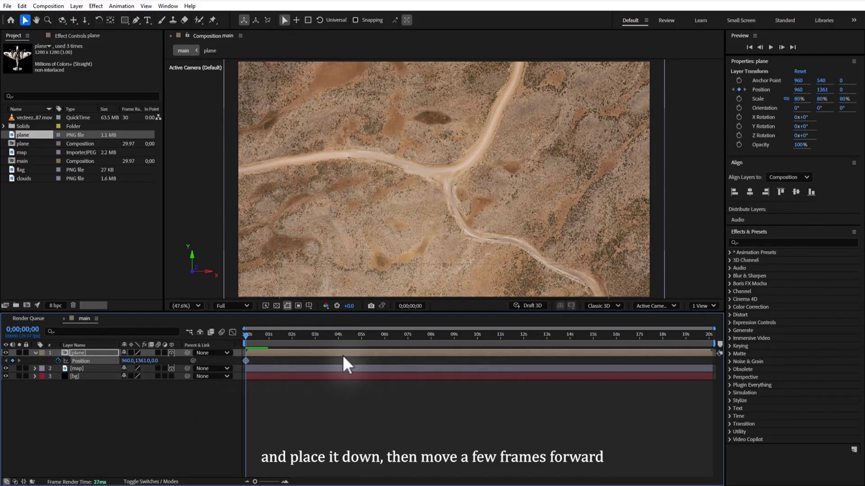
- Keyframe the plane layer's Y position to -520 at 3 seconds so the planes fly out above the frame
click(315, 339)
drag(143, 361, 5, 341)
drag(141, 361, 24, 357)
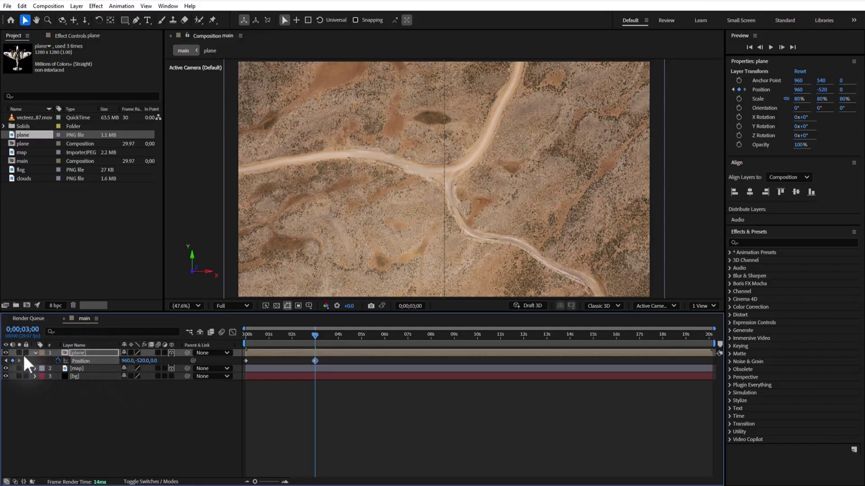
- Apply Easy Ease to both position keyframes of the plane layer and enable motion blur for it
drag(323, 359, 247, 361)
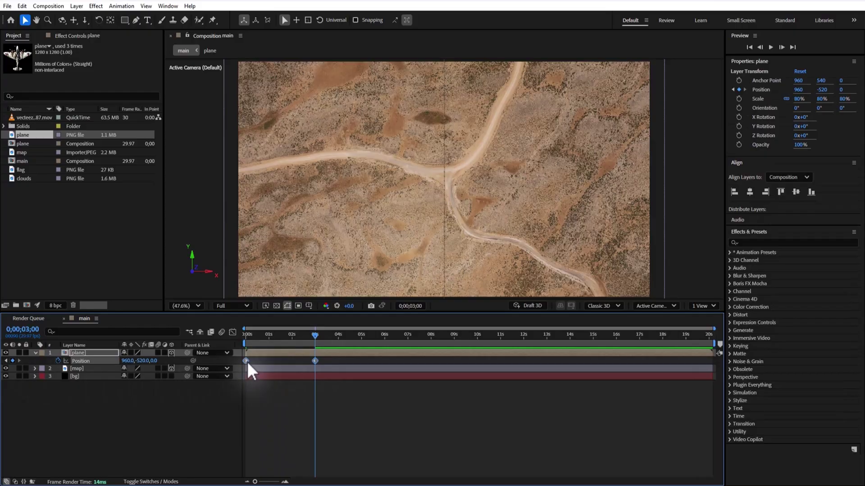
right_click(248, 361)
mouse_move(306, 356)
click(384, 386)
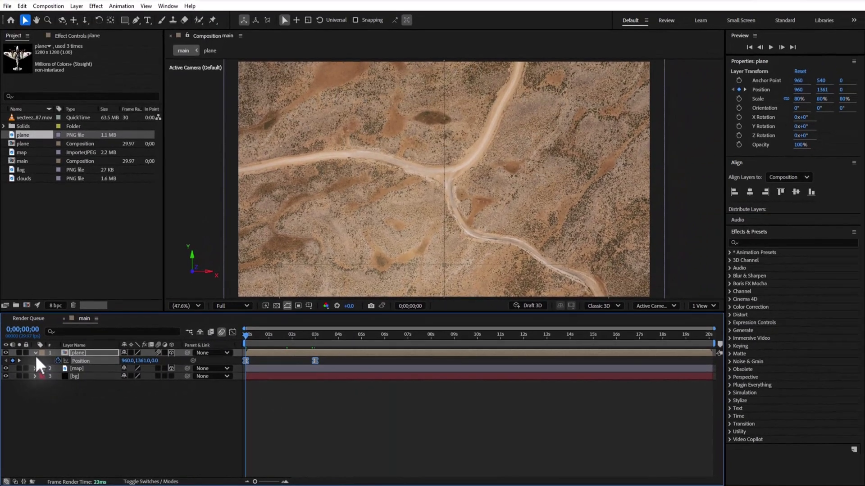
click(39, 338)
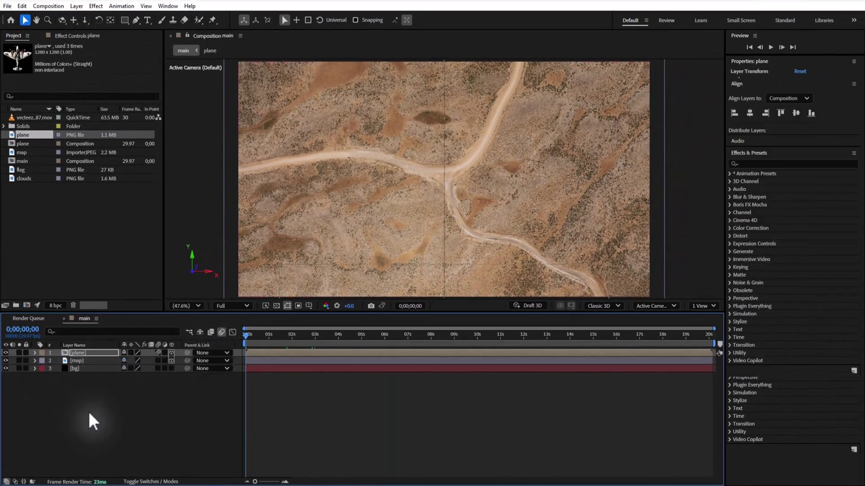
- Place the clouds image in the main composition above the plane layer
click(99, 412)
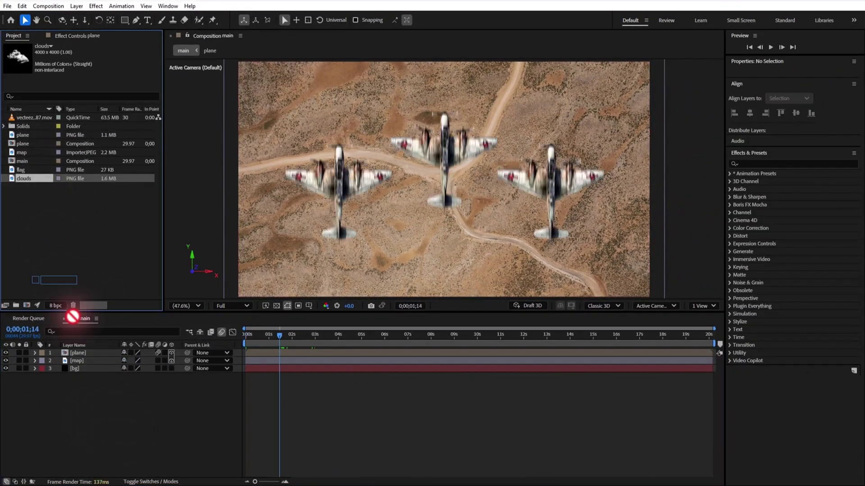
drag(72, 315, 90, 352)
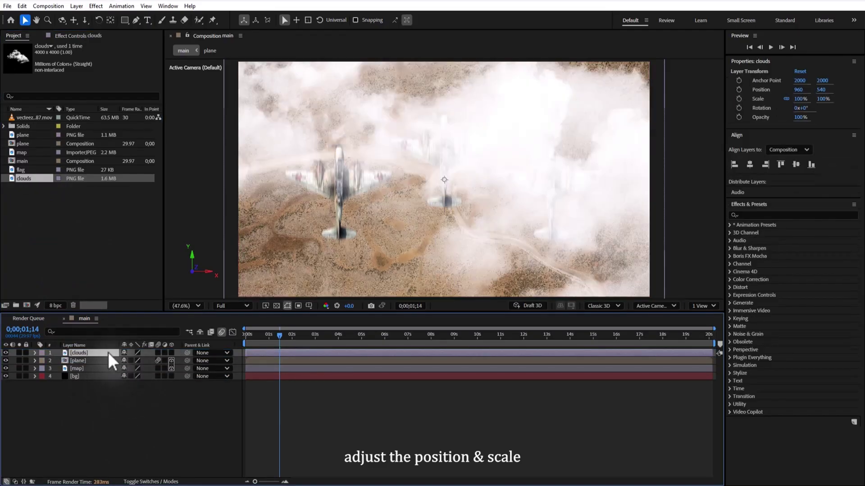
- Scale the clouds layer down to 23% and move it beneath the plane layer
key(s)
drag(136, 363, 90, 367)
click(34, 352)
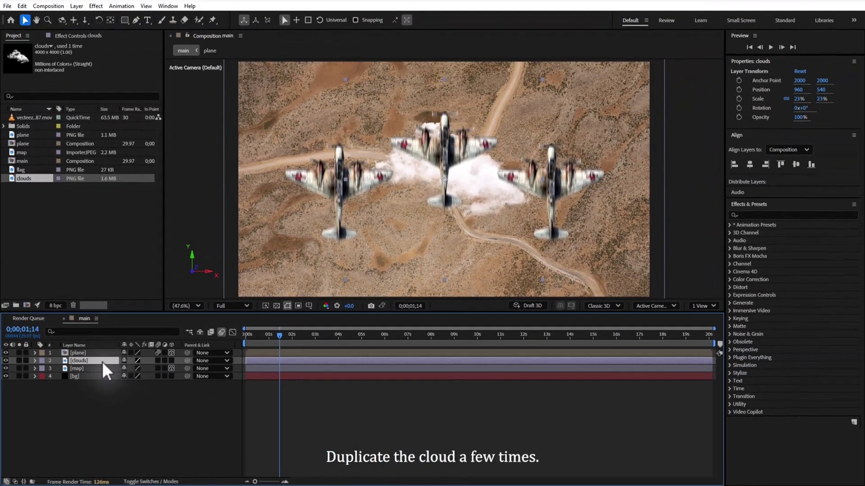
- Duplicate the clouds layer several times and scatter the copies across the map with varied positions, scales and rotations
key(p)
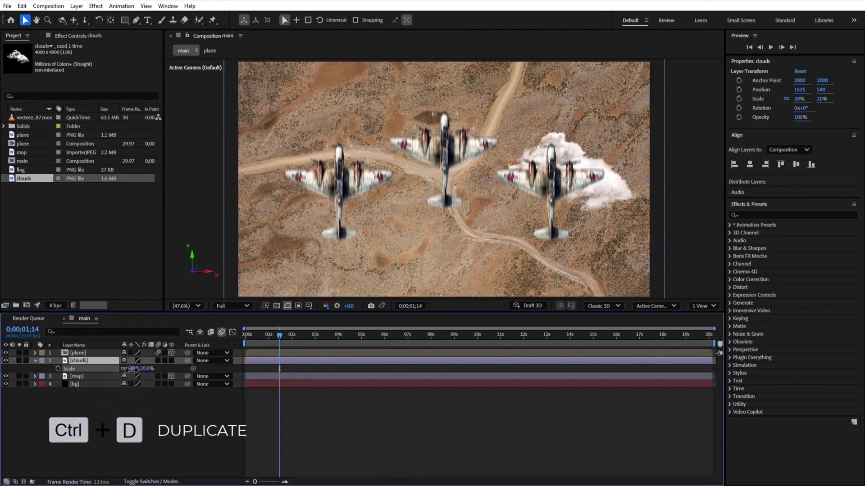
key(ctrl+d)
key(p)
drag(132, 369, 42, 366)
key(ctrl+d)
key(ctrl+d)
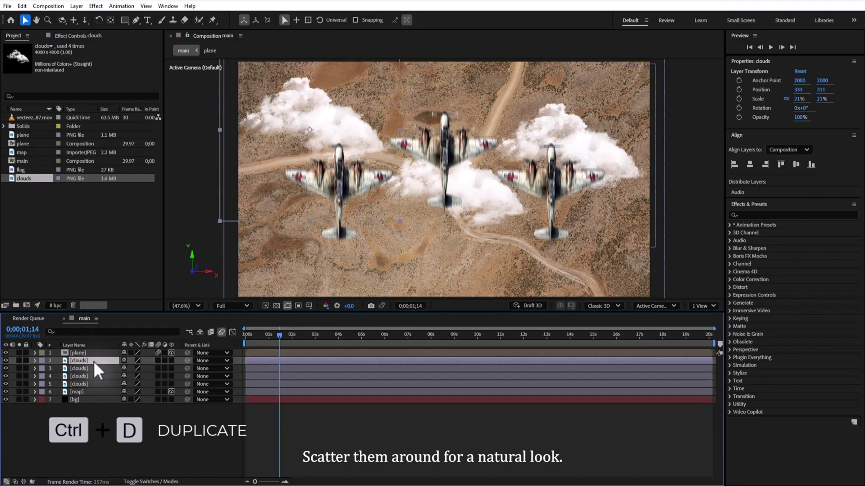
key(ctrl+d)
click(90, 384)
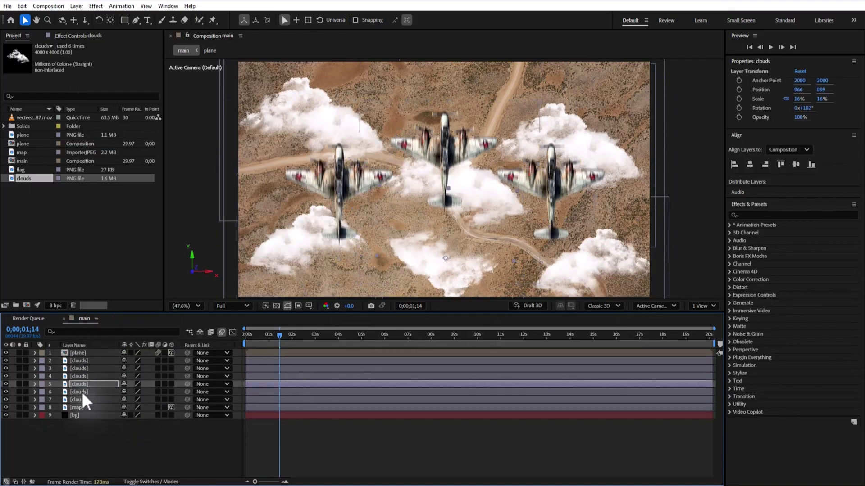
- Shift the small mirrored cloud copy directly beneath the plane layer to an X position of 189
click(102, 363)
key(p)
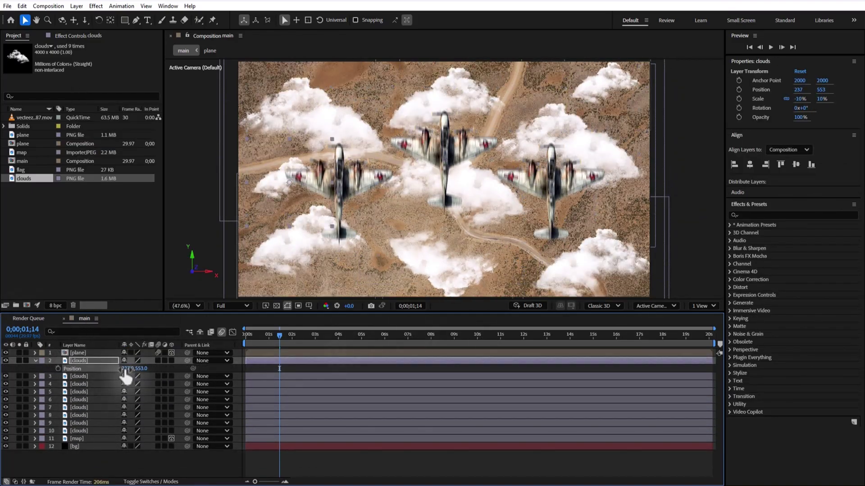
drag(112, 370, 104, 371)
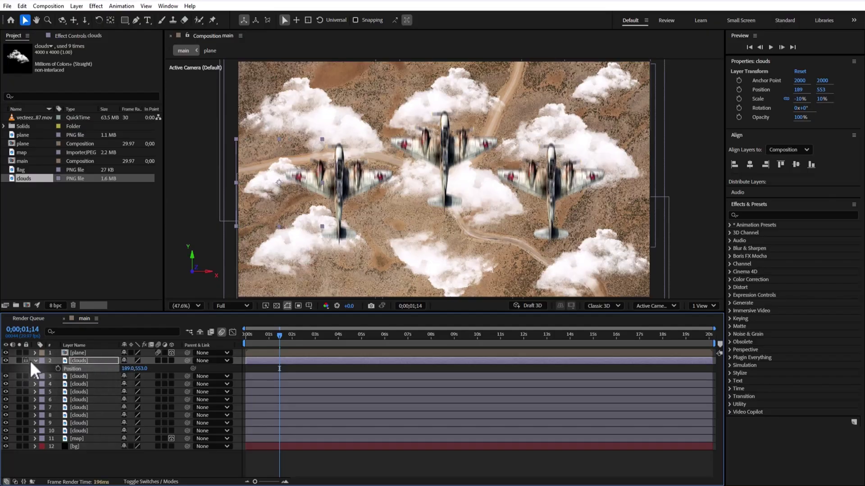
click(31, 359)
- Pre-compose all nine clouds layers into a composition named clouds, moving all attributes into it, and make it a 3D layer
shift+click(75, 369)
shift+click(83, 376)
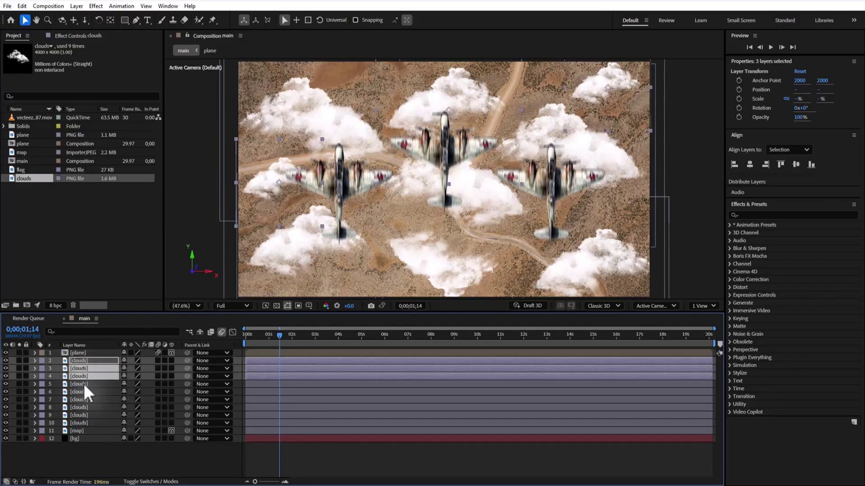
shift+click(83, 384)
shift+click(83, 392)
shift+click(82, 400)
shift+click(83, 407)
shift+click(85, 415)
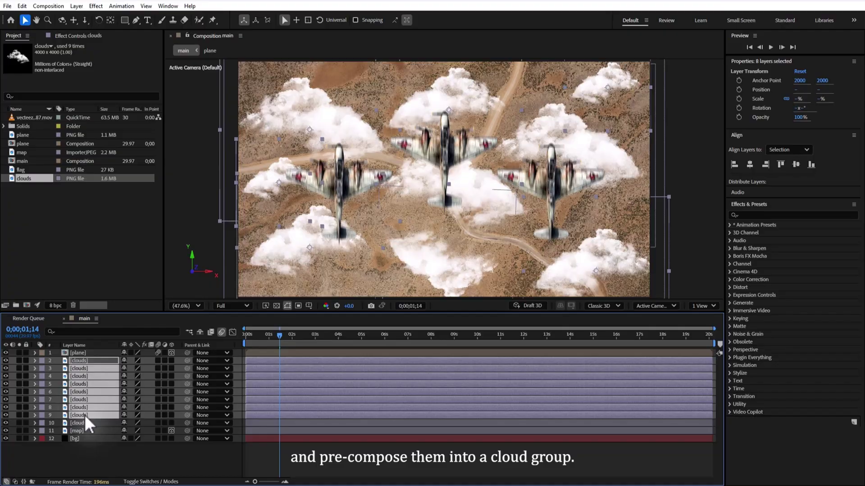
shift+click(86, 423)
ctrl+click(87, 358)
ctrl+click(83, 359)
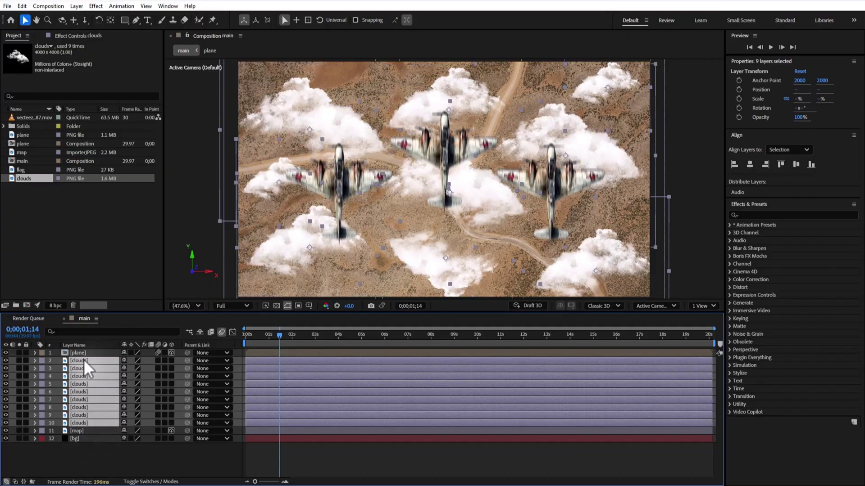
right_click(84, 359)
click(118, 299)
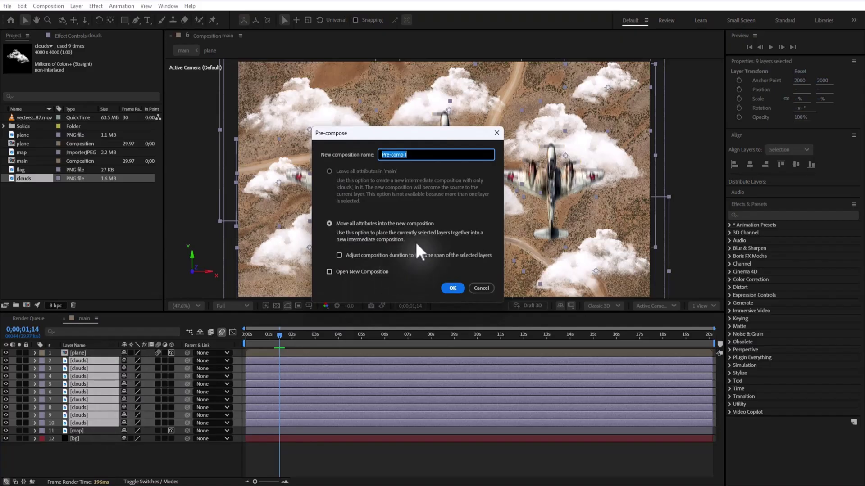
text(clo)
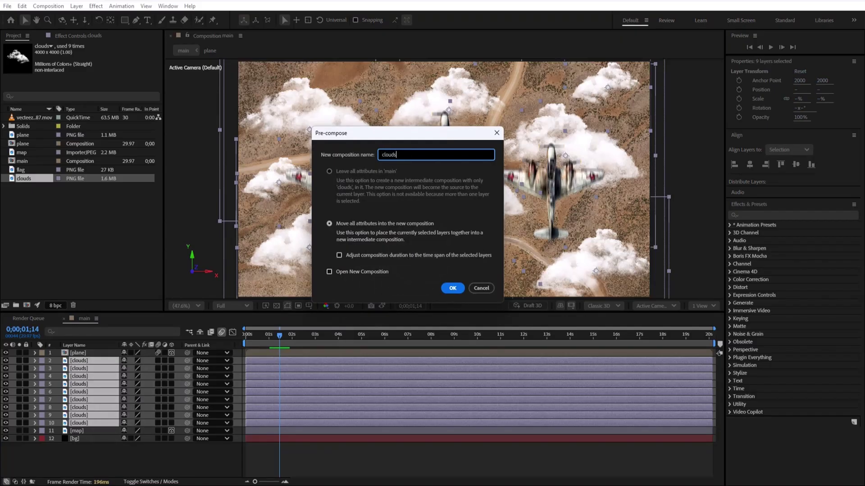
text(uds)
click(449, 287)
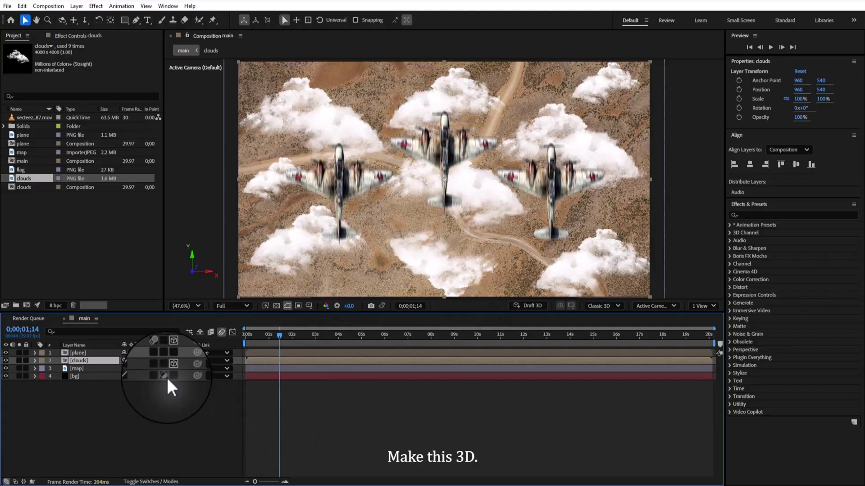
click(163, 411)
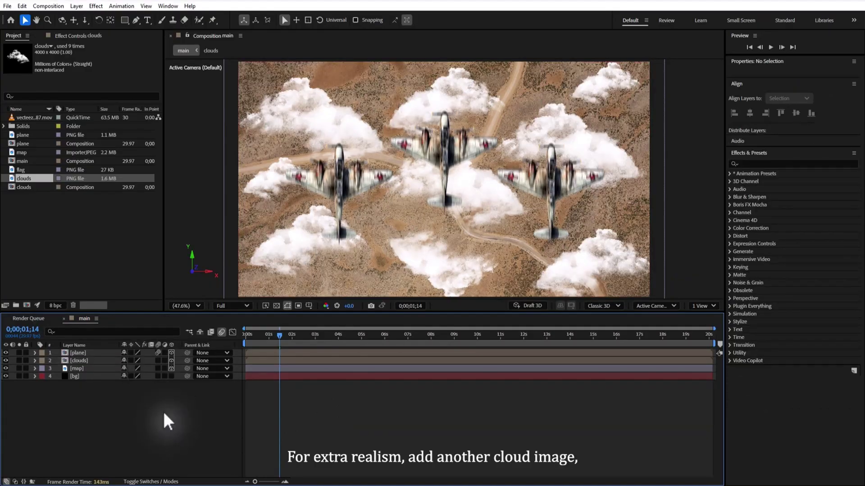
- At the start of the timeline, place the clouds image above the plane layer as a 3D layer scaled to 97%
key(Home)
drag(35, 177, 82, 351)
click(171, 352)
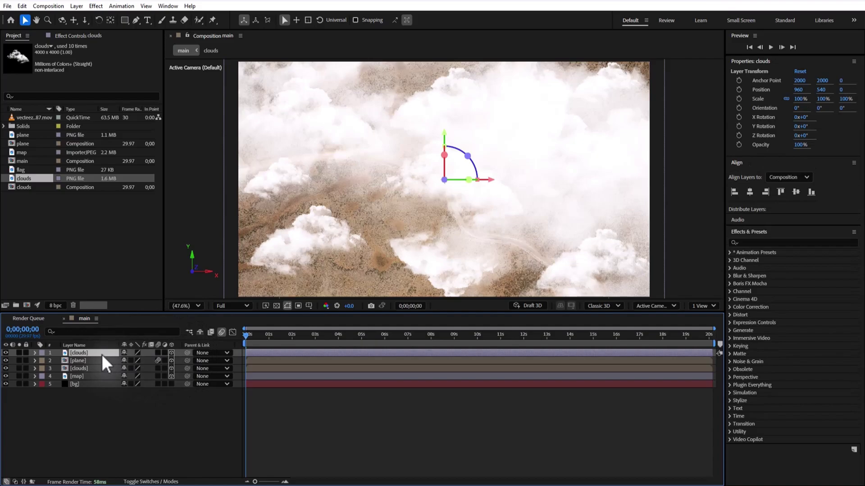
key(s)
mouse_move(133, 361)
mouse_down()
mouse_move(110, 366)
mouse_move(134, 362)
mouse_up()
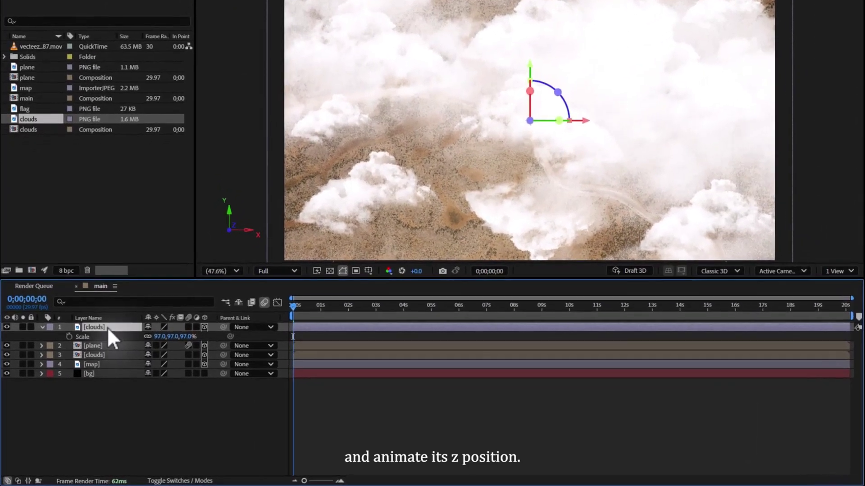
- Set the top clouds layer's Y position to 803 and add a position keyframe at 0 seconds
key(p)
drag(167, 336, 320, 308)
click(69, 336)
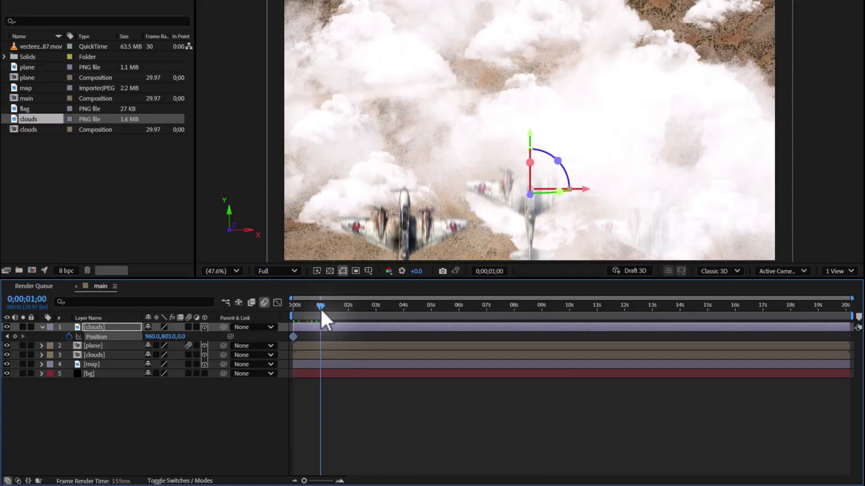
- Keyframe the top clouds layer's Z position to -2940 at 1 second
drag(182, 337, 4, 367)
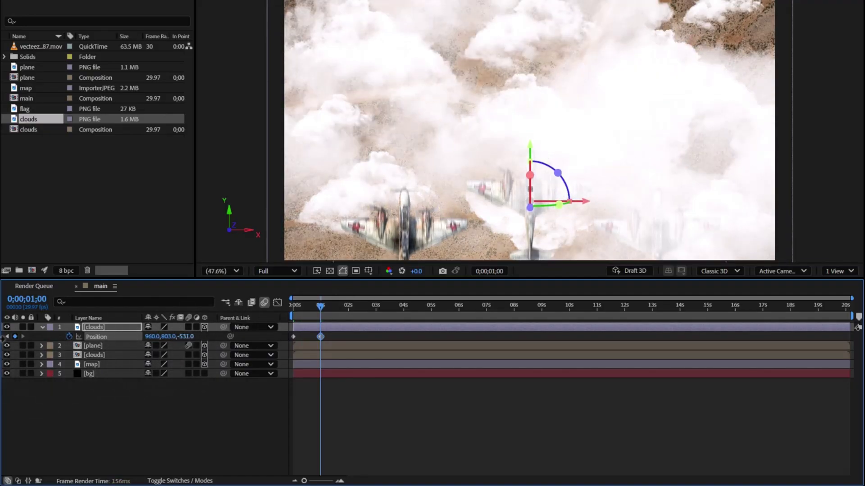
drag(184, 337, 5, 336)
drag(184, 337, 5, 338)
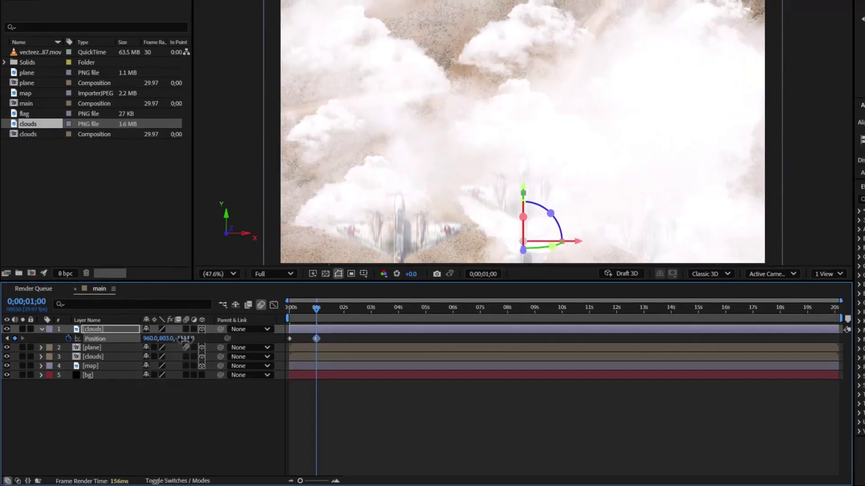
drag(185, 339, 5, 338)
drag(192, 338, 5, 339)
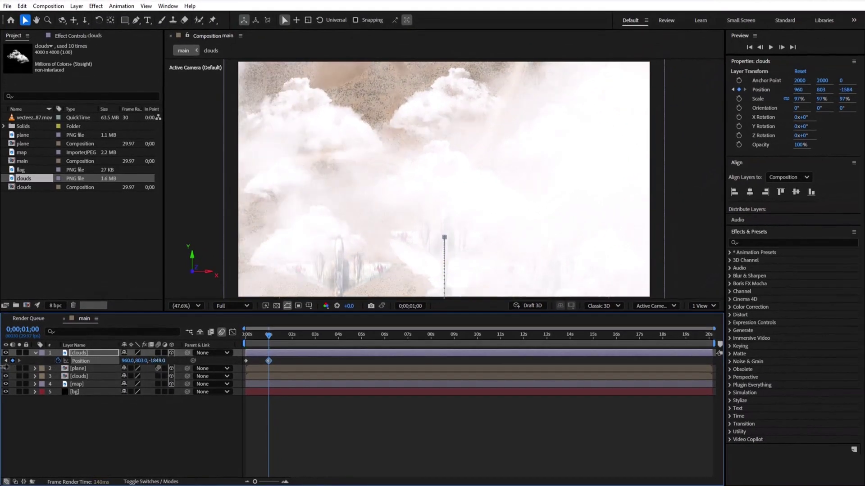
drag(153, 368, 77, 367)
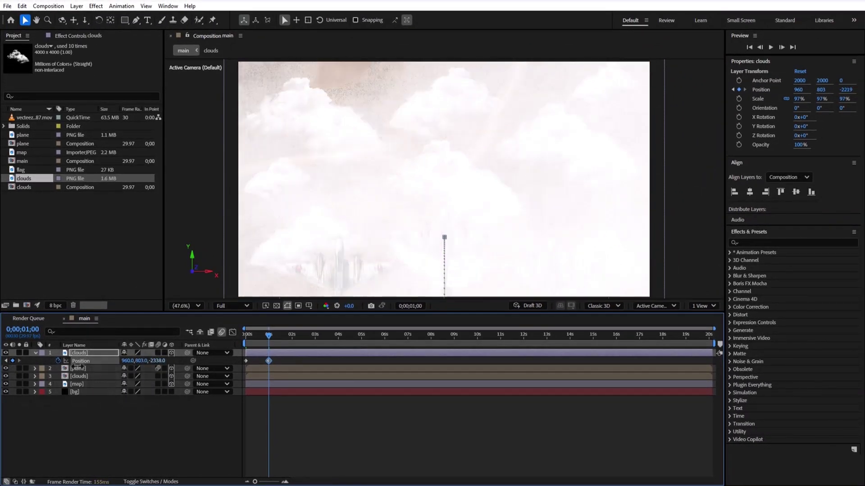
drag(161, 361, 4, 364)
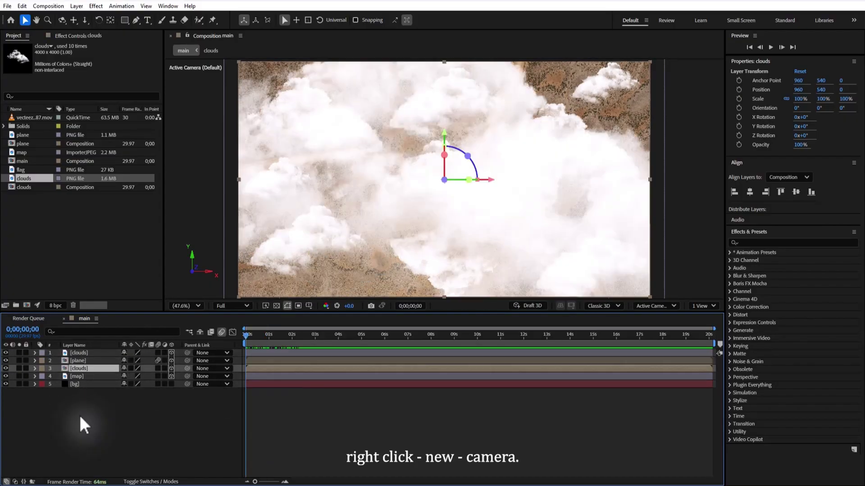
- Create a new camera in the main composition and move it above all other layers
right_click(80, 414)
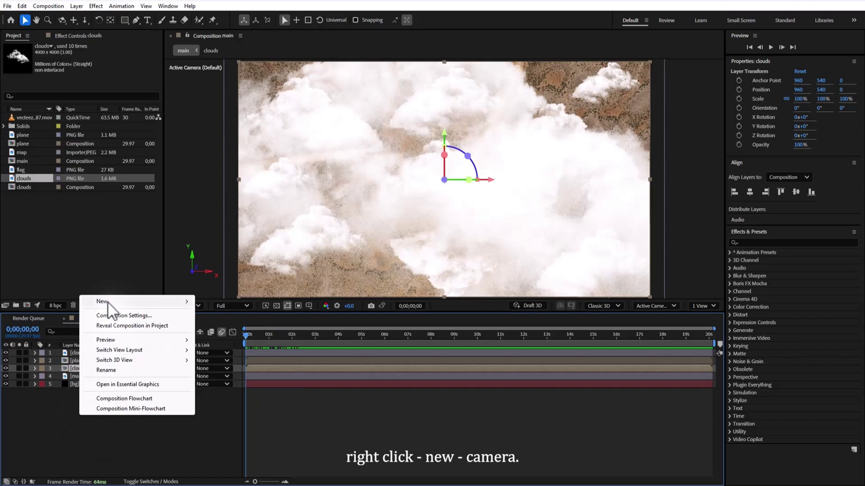
mouse_move(107, 302)
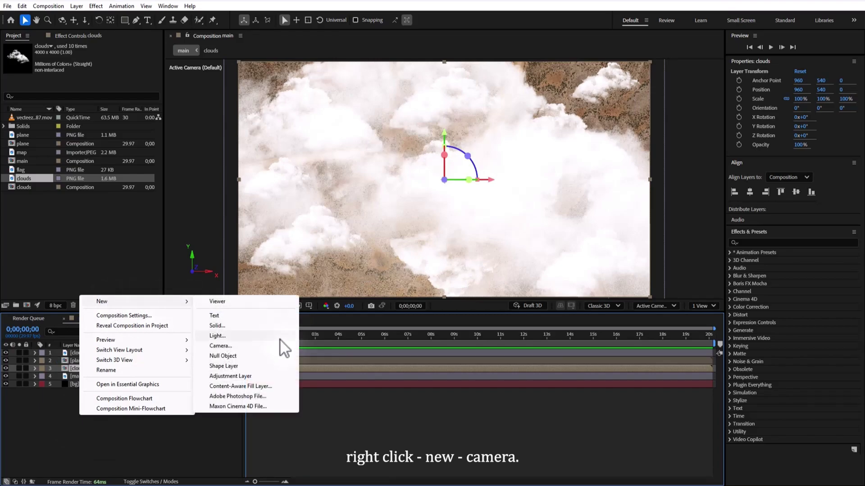
click(234, 345)
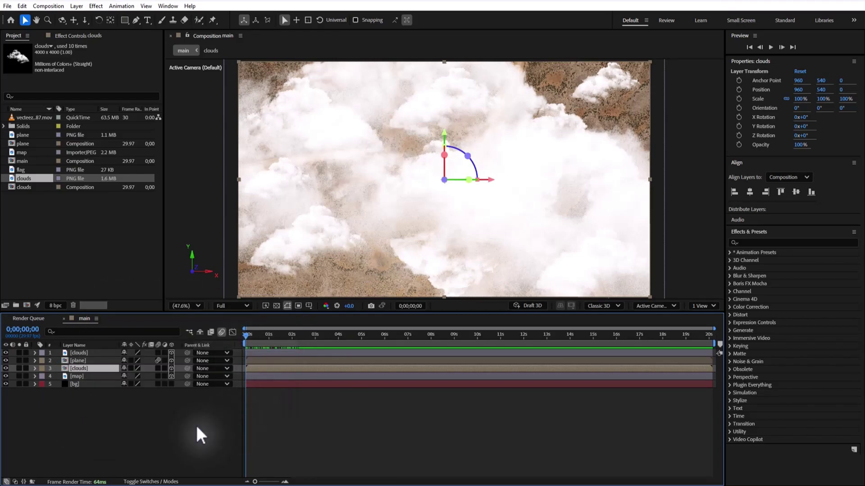
click(546, 335)
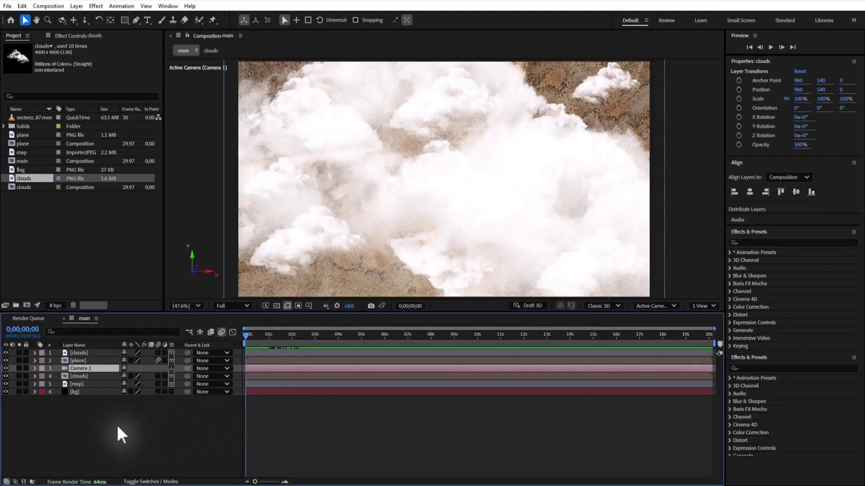
drag(88, 369, 86, 349)
- Add a 3D null object to the main composition and parent the camera to it
right_click(88, 431)
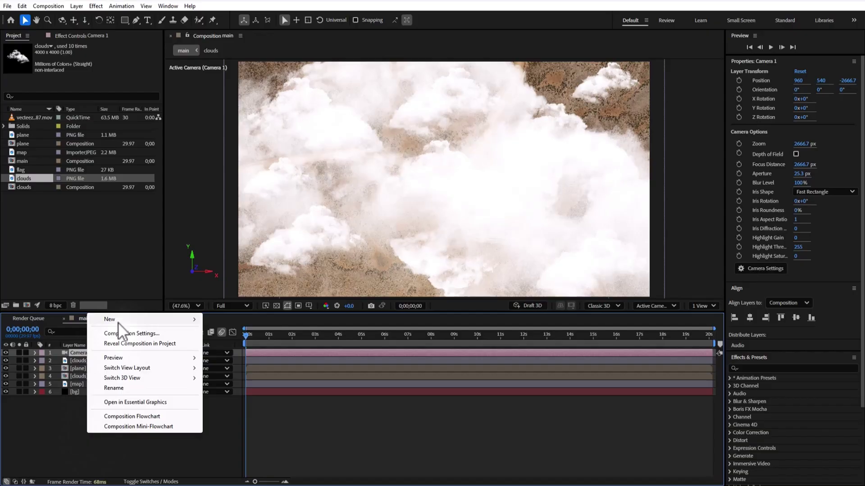
mouse_move(118, 322)
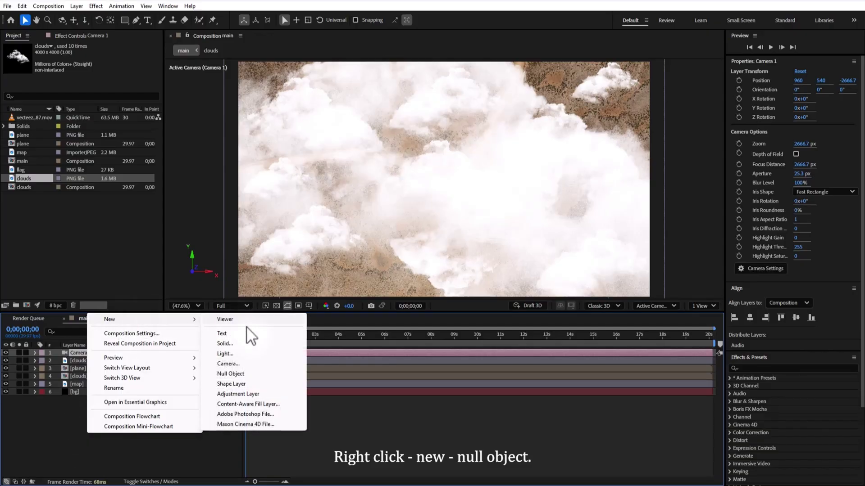
click(236, 375)
click(172, 353)
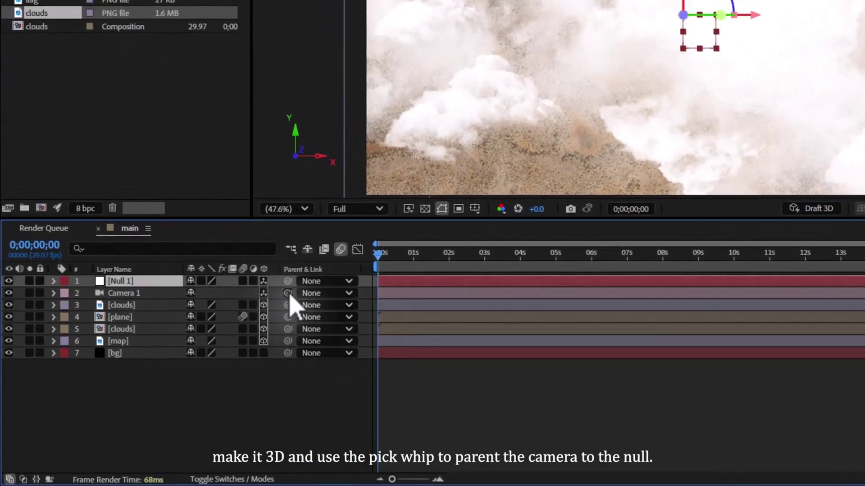
drag(288, 293, 167, 283)
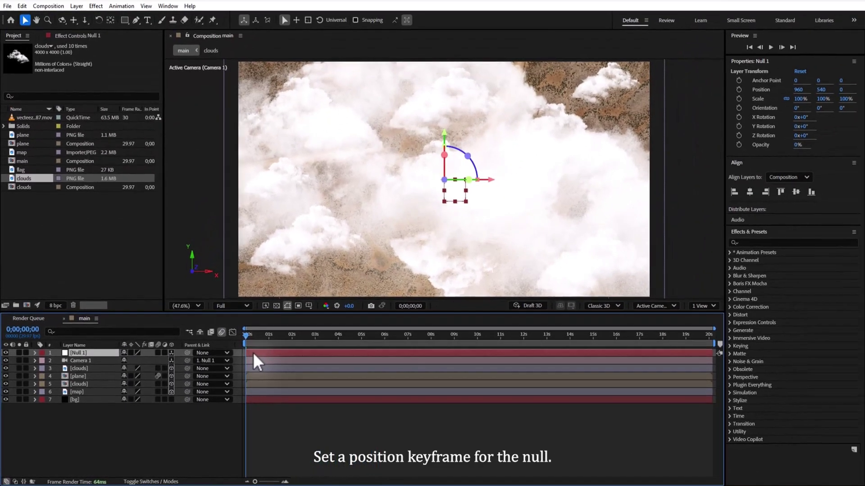
- Add a position keyframe to the null at 0 seconds and set its Z position to 2697 at 5 seconds
key(p)
click(58, 361)
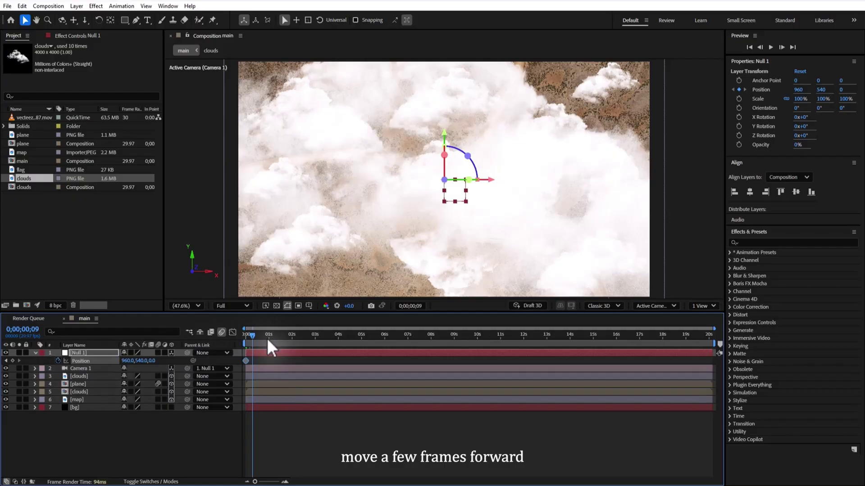
drag(268, 342, 363, 347)
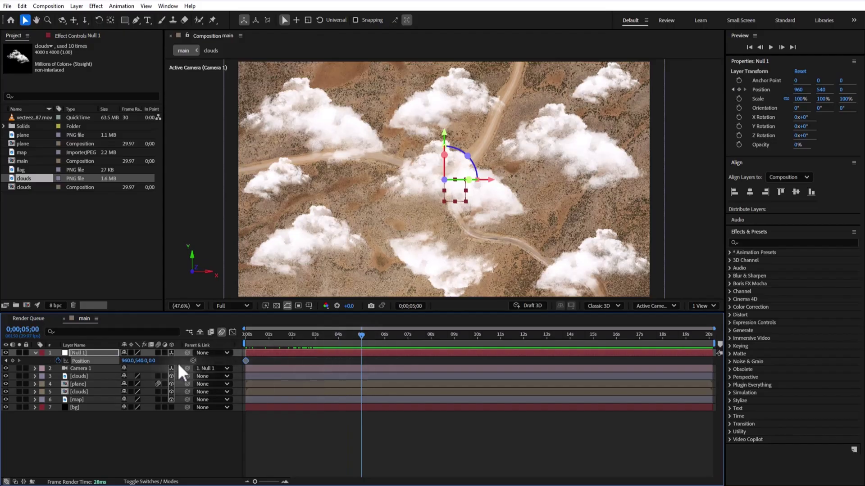
drag(152, 360, 162, 360)
drag(259, 356, 531, 351)
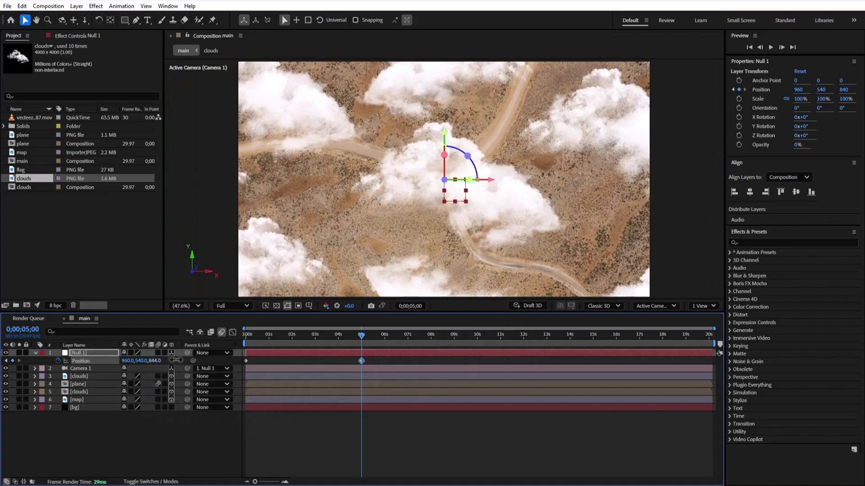
drag(175, 360, 281, 352)
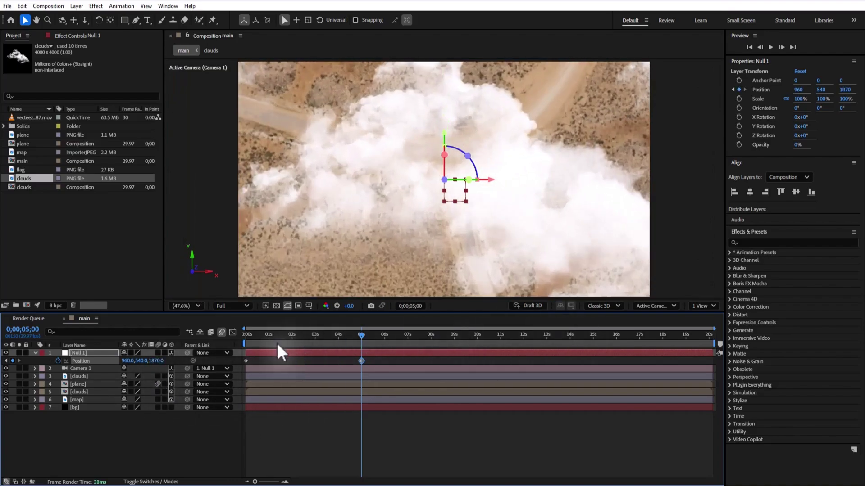
drag(217, 354, 510, 320)
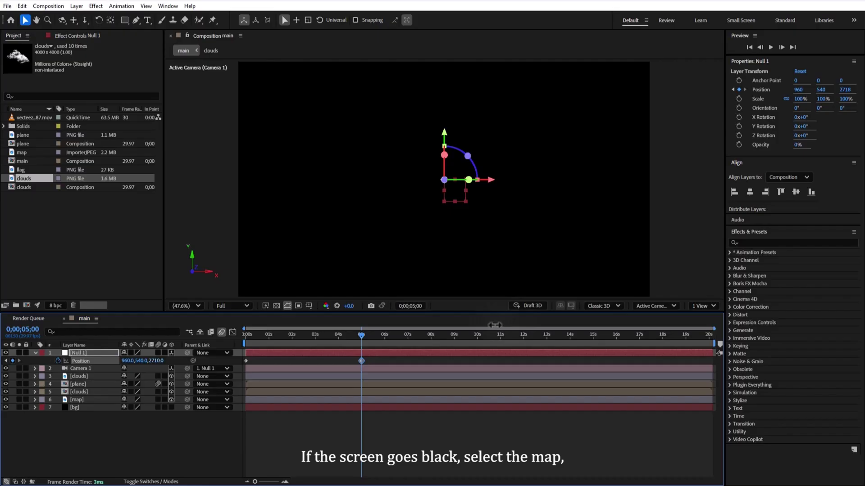
drag(494, 325, 493, 325)
- Move the map layer deeper in space by setting its Z position to 2196
click(76, 400)
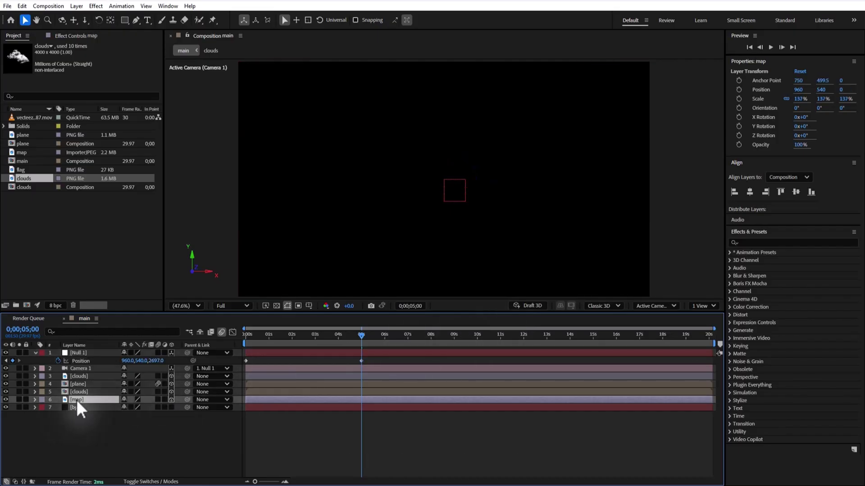
key(p)
drag(185, 402, 282, 391)
drag(143, 408, 389, 396)
drag(774, 366, 846, 362)
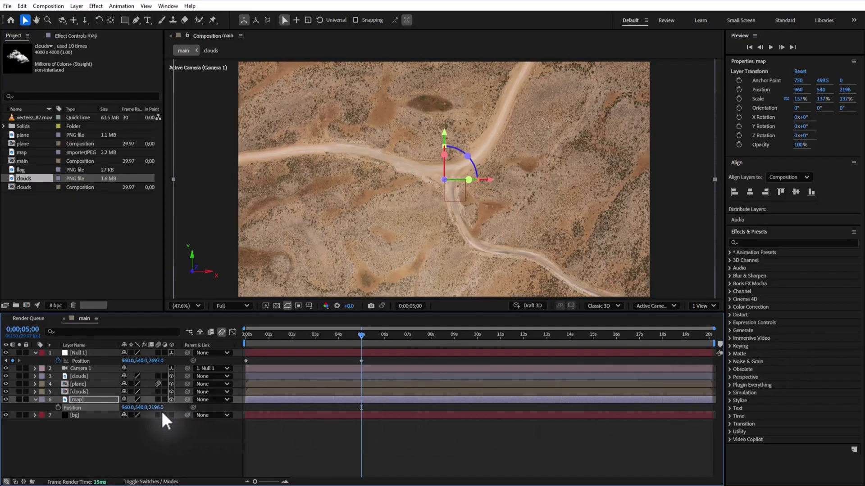
- Push the map layer deeper by setting its Z position to 2832, and preview the start of the camera move
drag(182, 406, 426, 388)
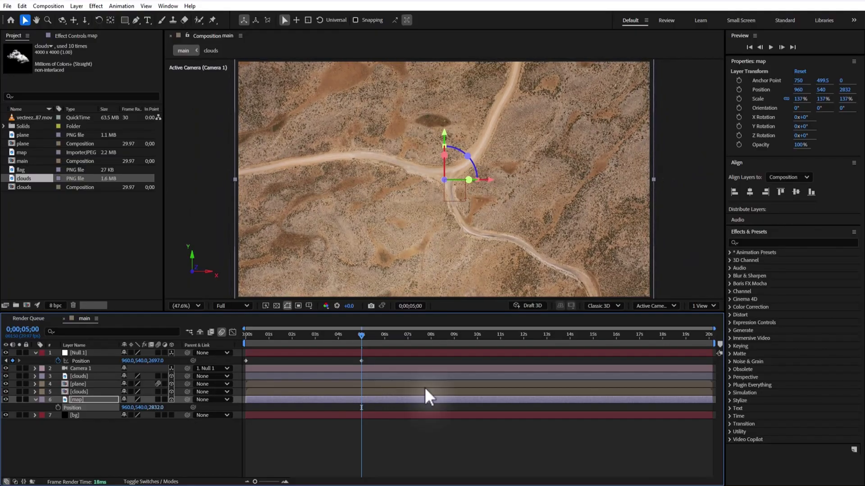
drag(307, 341, 271, 341)
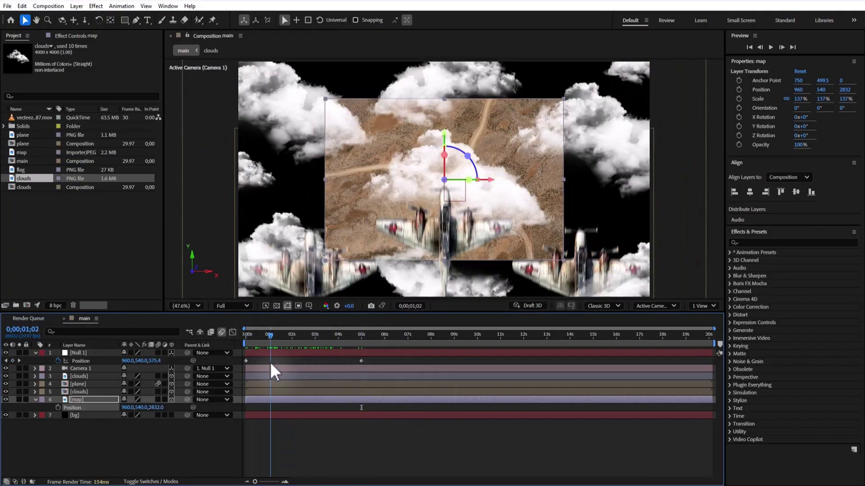
- Find the Motion Tile effect and apply it to the map layer
click(790, 242)
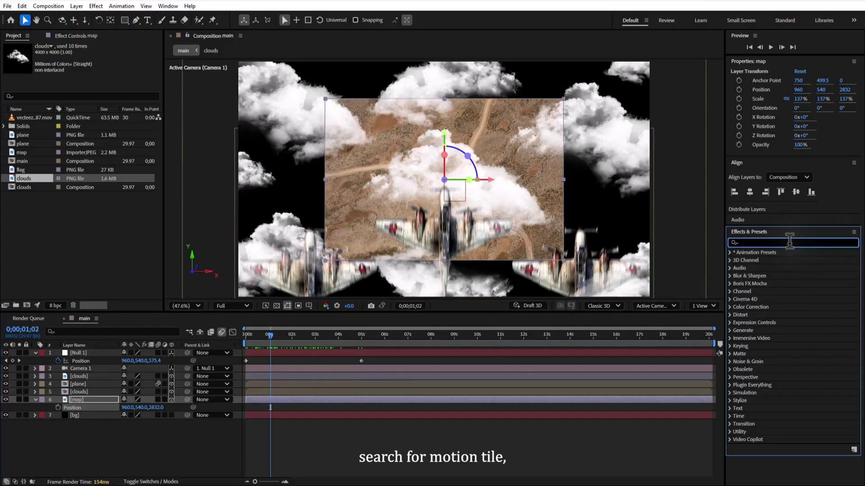
text(motio)
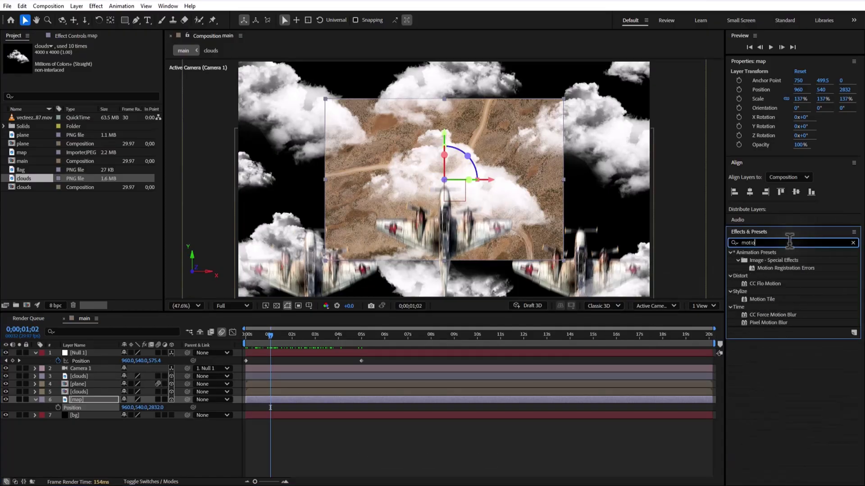
drag(772, 298, 271, 405)
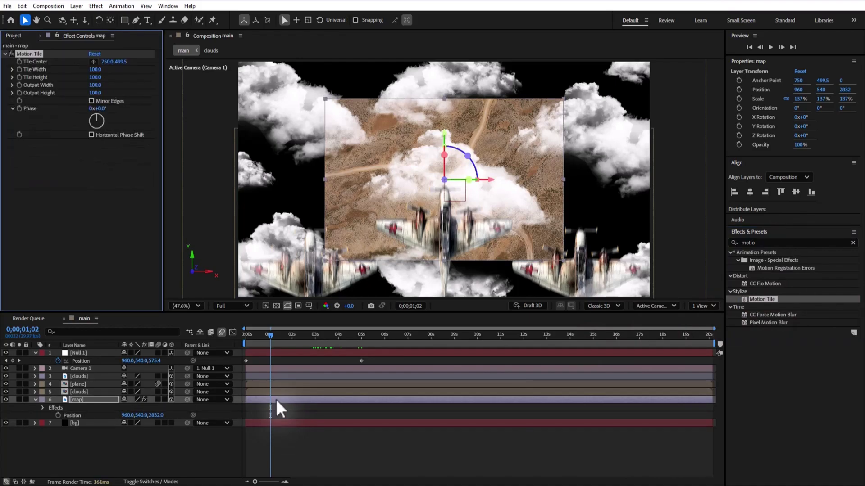
- Enable Mirror Edges in the map's Motion Tile effect and set Output Width and Output Height to 500
click(91, 101)
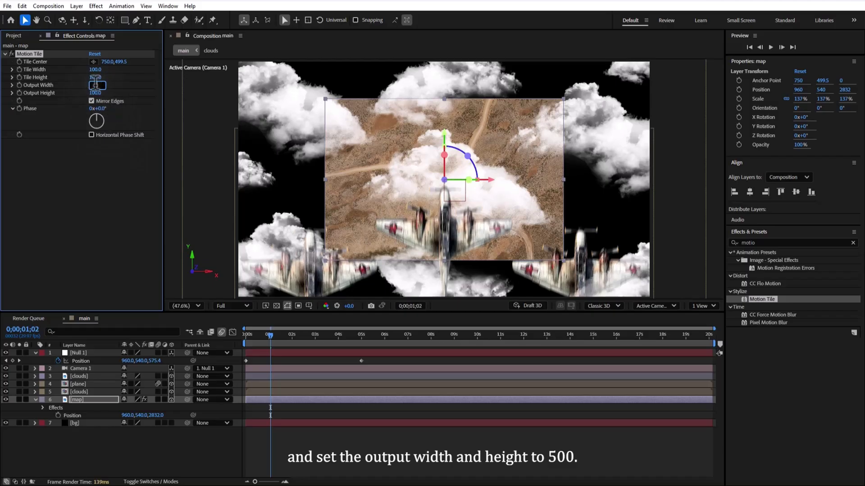
text(500)
key(Return)
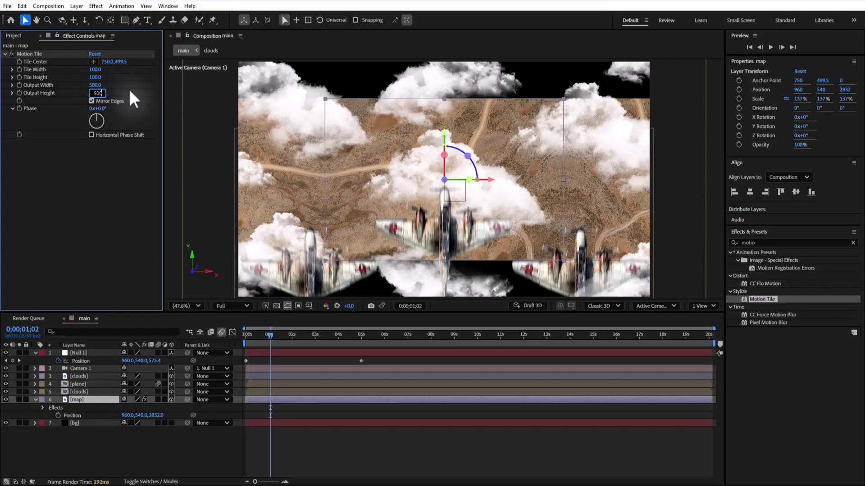
key(Return)
click(143, 446)
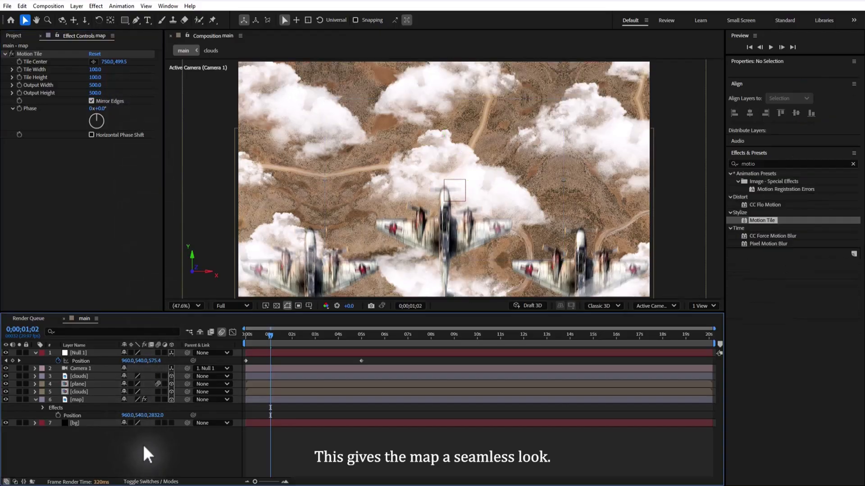
- Set the Z position of the clouds layer directly above the map to 593
click(272, 334)
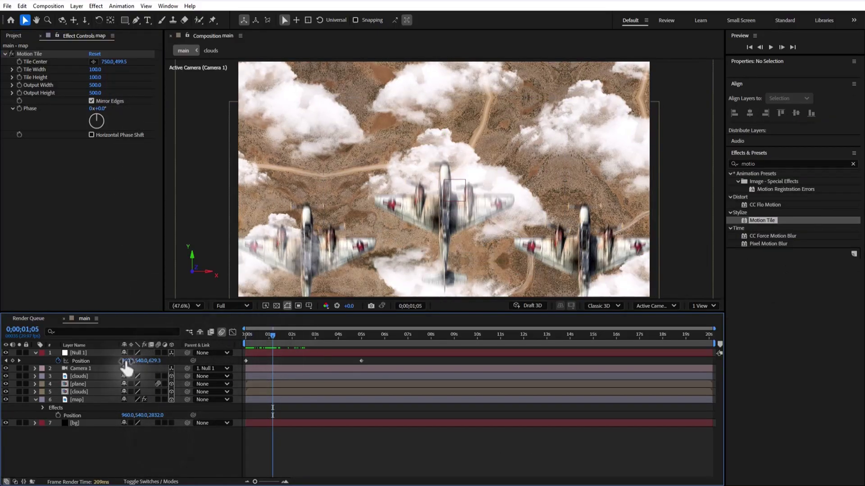
click(86, 391)
key(p)
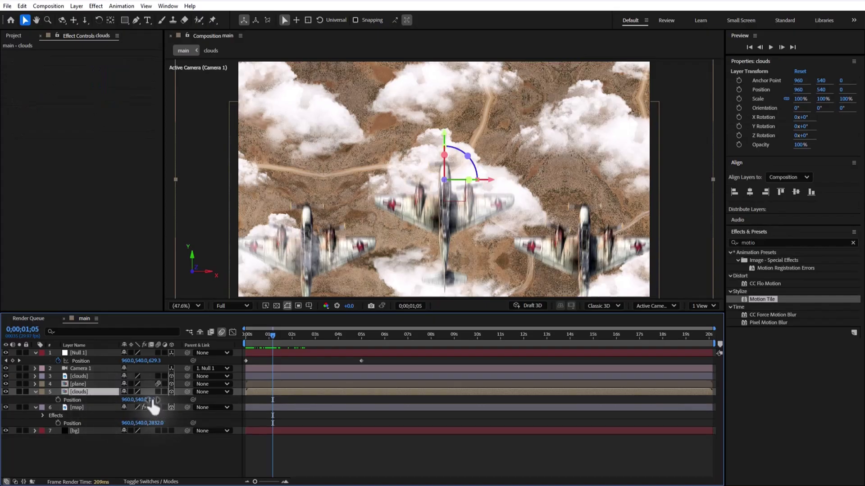
drag(153, 400, 379, 359)
- Move the null's end position keyframe to 4 seconds and apply Easy Ease to both of its position keyframes
drag(281, 336, 321, 336)
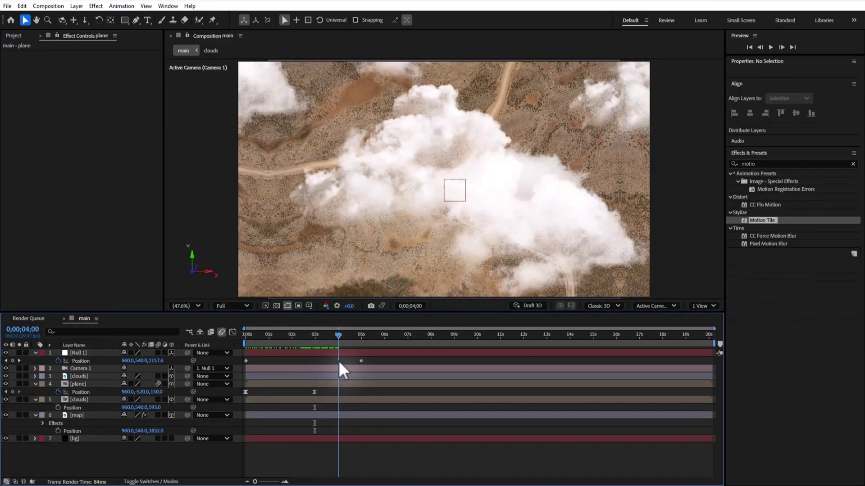
drag(361, 361, 337, 361)
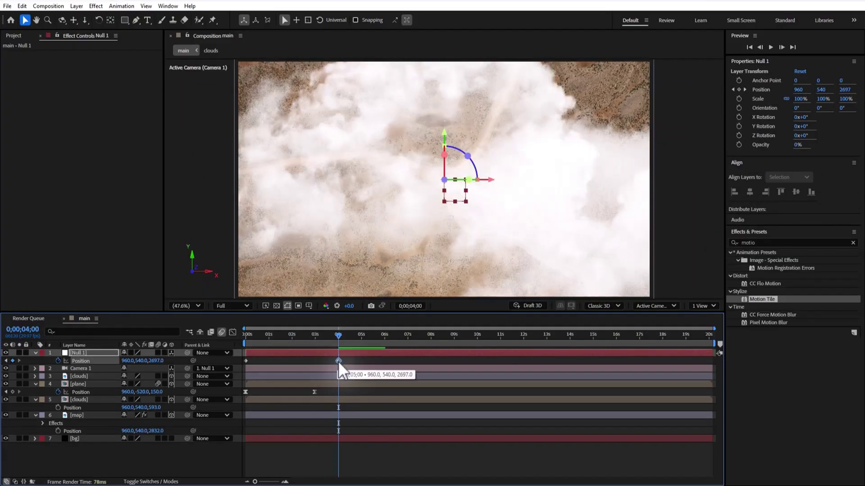
right_click(246, 361)
mouse_move(309, 354)
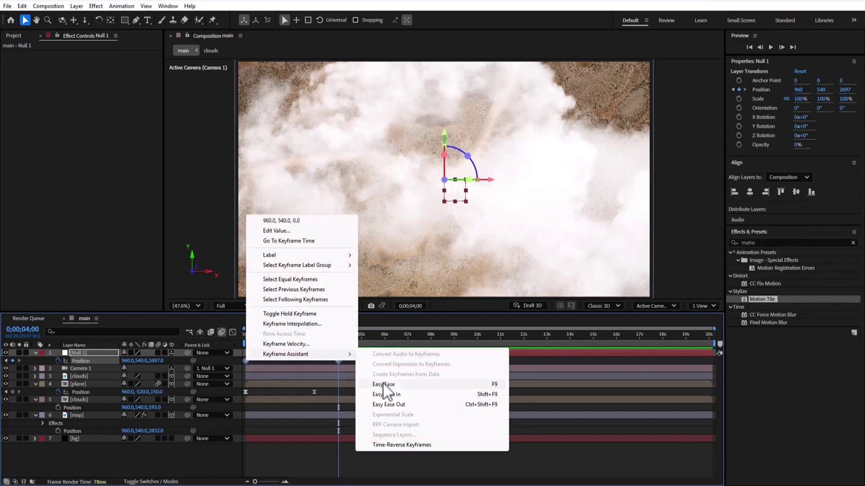
click(385, 385)
- Increase the null's Z position at the 4-second keyframe so the camera pushes further toward the map
drag(344, 337, 338, 338)
click(284, 481)
click(284, 481)
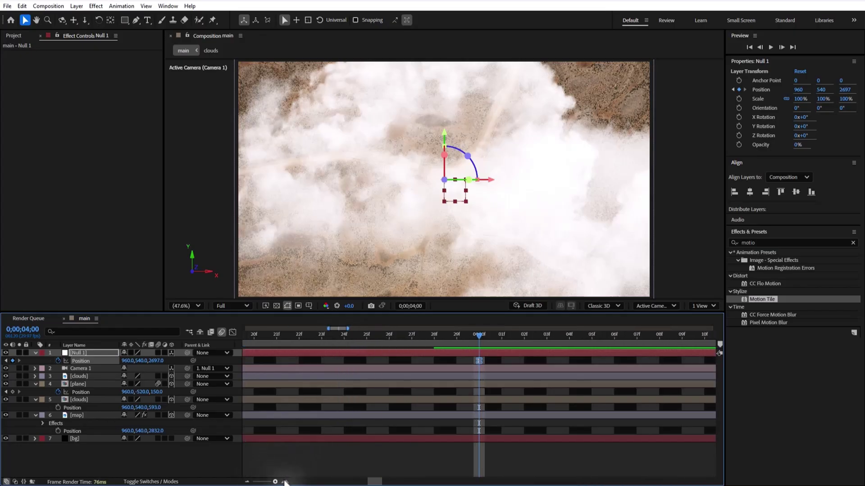
drag(163, 360, 243, 342)
scroll(298, 420, down, 5)
drag(345, 336, 358, 372)
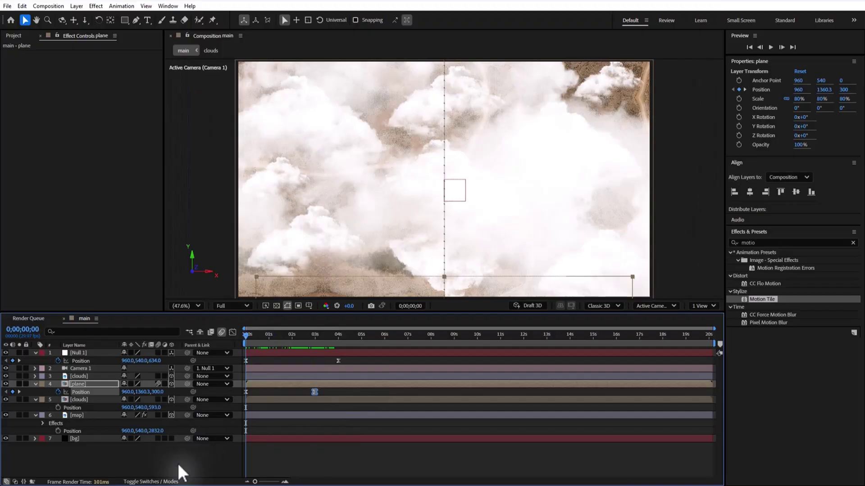
- Collapse the open properties of the plane, lower clouds and map layers
click(178, 464)
click(35, 384)
click(36, 391)
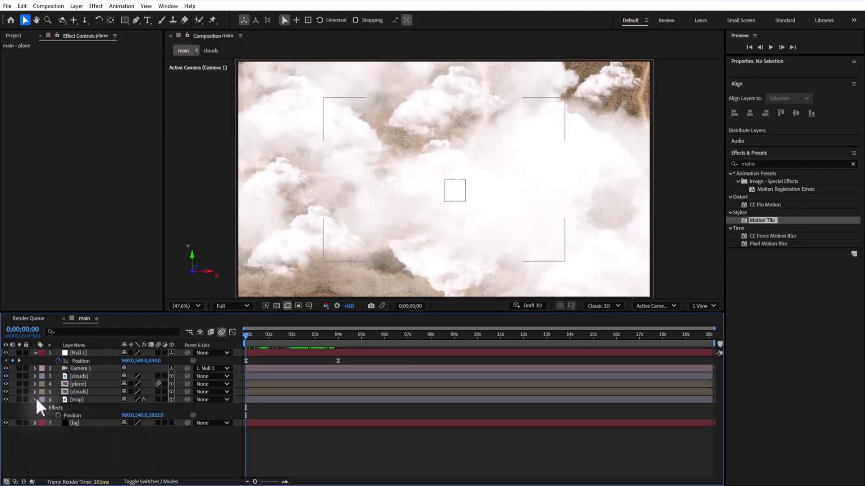
click(36, 399)
- Duplicate the plane layer and place the copy above the upper clouds layer, with the time at 0;00;03;22
drag(247, 337, 333, 343)
click(108, 384)
key(ctrl+d)
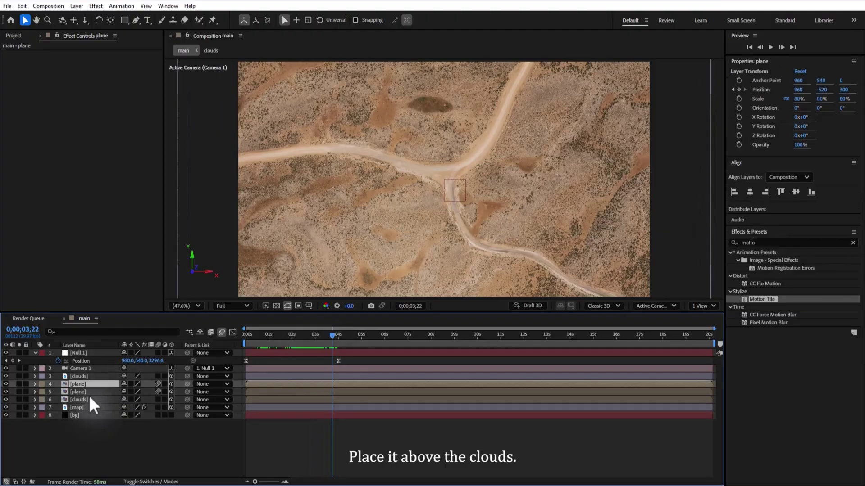
drag(83, 384, 85, 372)
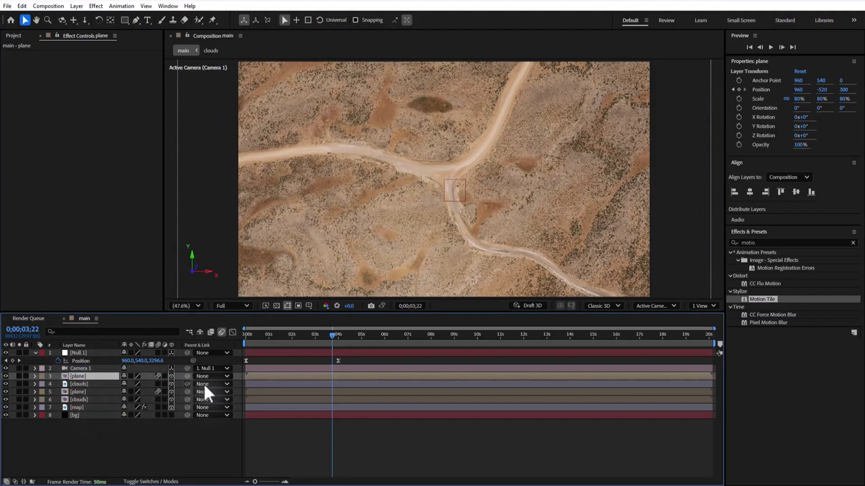
- Delete the duplicated plane layer's position keyframes and set its Z position to 0
key(u)
drag(334, 382, 232, 386)
key(Delete)
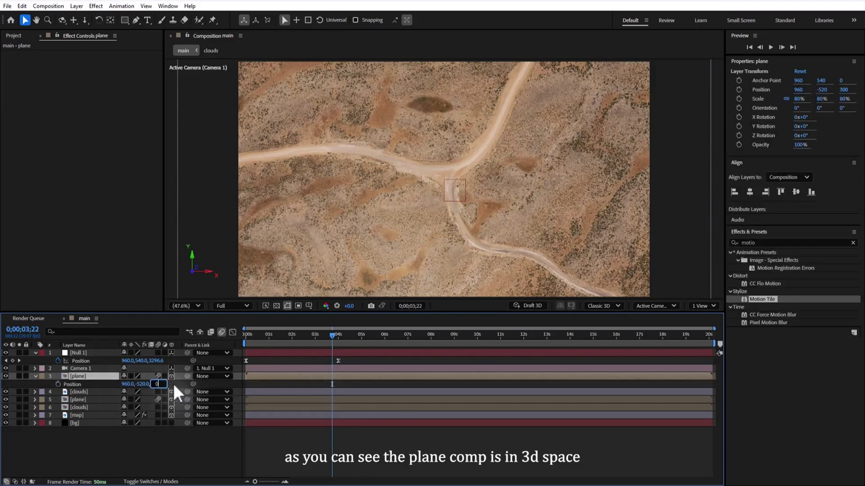
text(0)
key(Return)
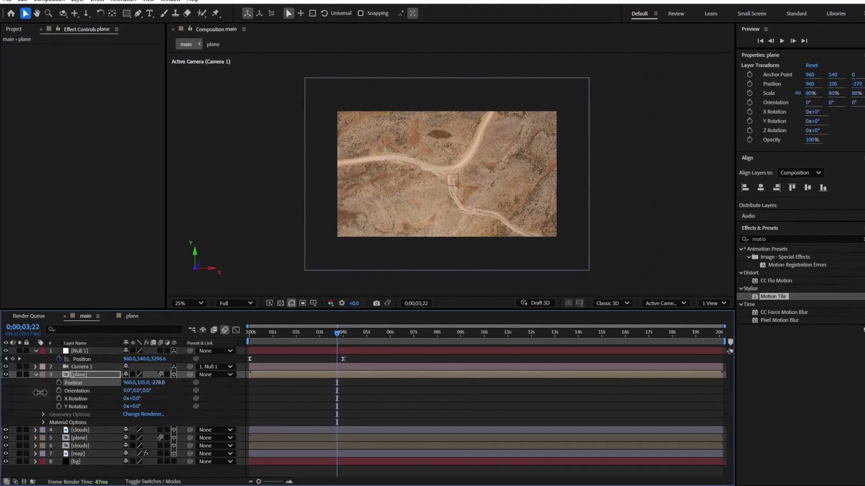
- Reveal the map's position for reference and set the duplicated plane layer's Z position to 2755, just in front of the map
click(81, 452)
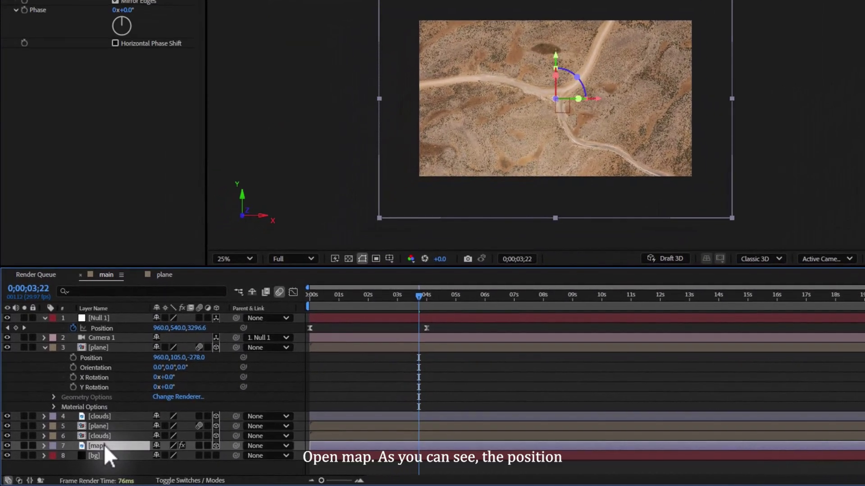
key(p)
drag(196, 357, 694, 359)
drag(197, 358, 523, 359)
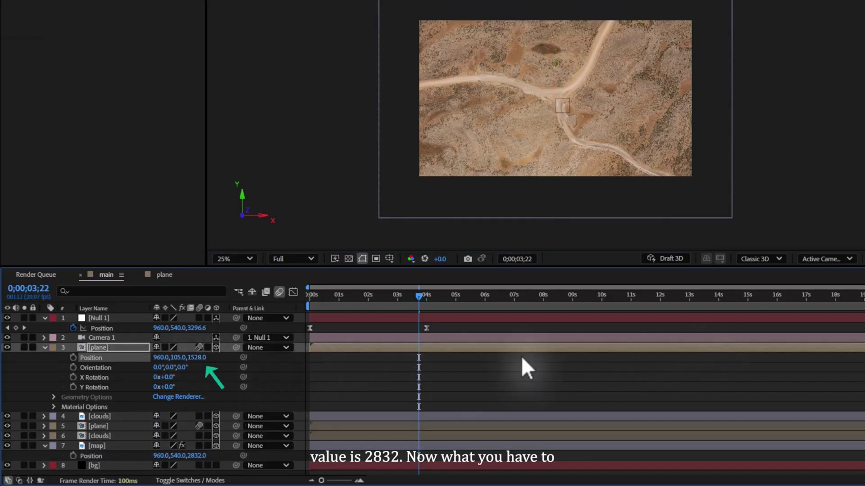
drag(198, 358, 552, 355)
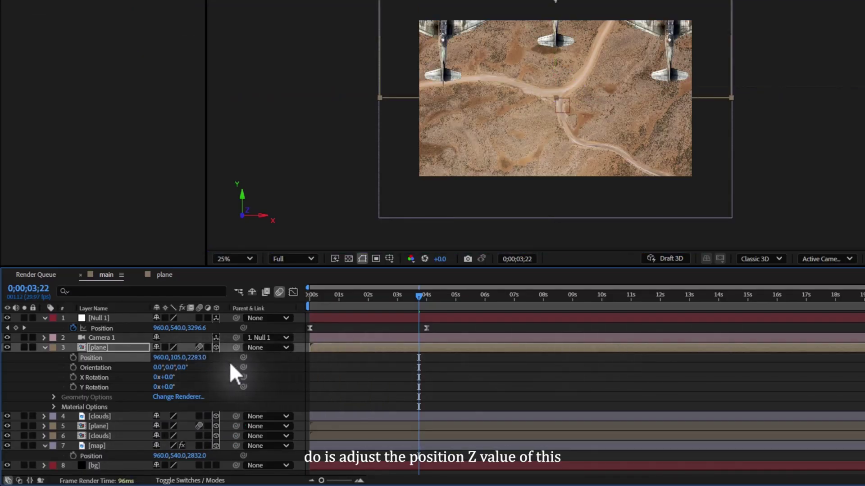
drag(198, 357, 416, 341)
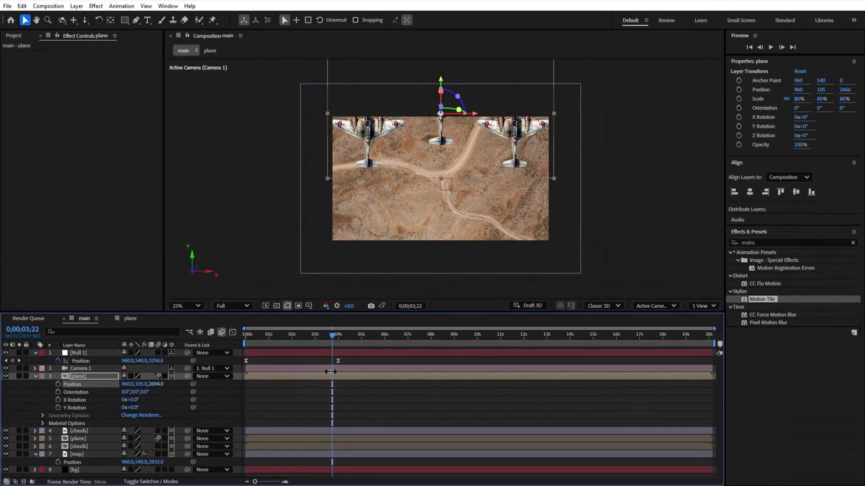
drag(330, 372, 353, 368)
- Lower the duplicated planes into the frame by setting their Y position to 460
click(81, 377)
key(u)
key(p)
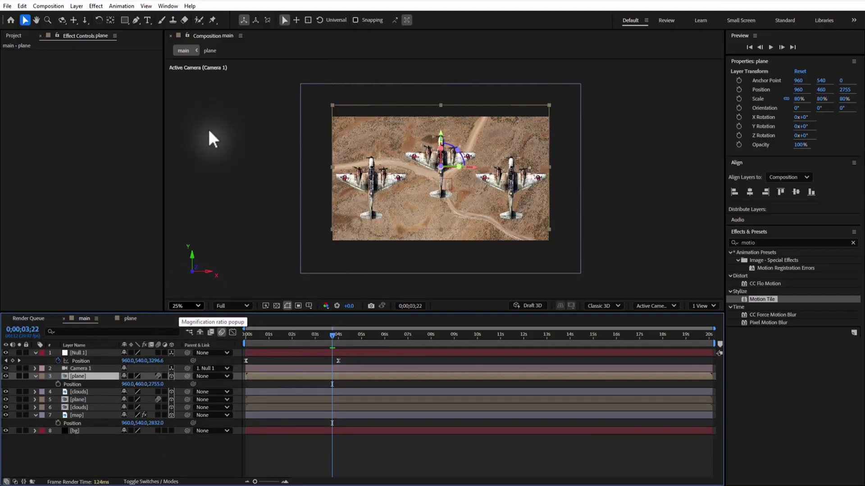
click(208, 134)
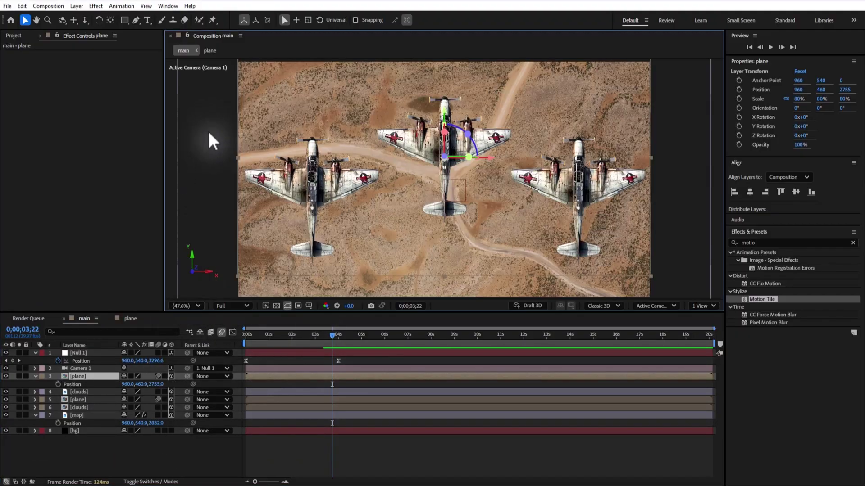
- Scale the duplicated plane layer to 48% and set its Z rotation to 90 degrees
key(s)
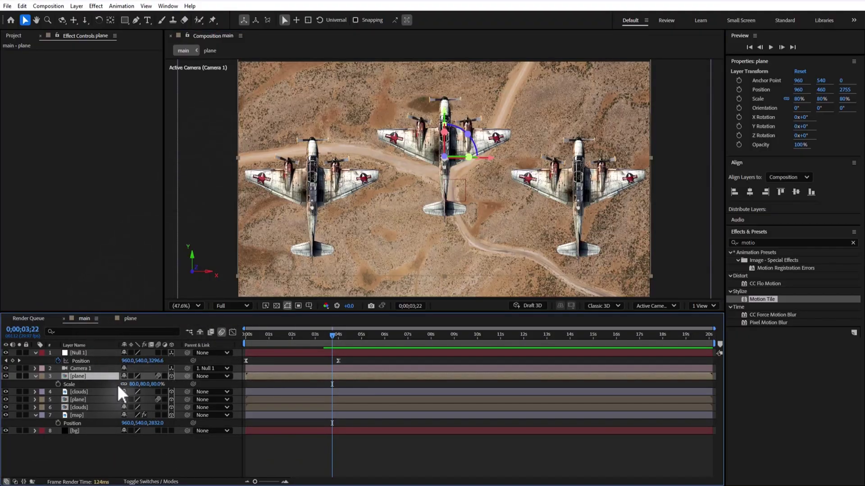
drag(132, 387, 74, 413)
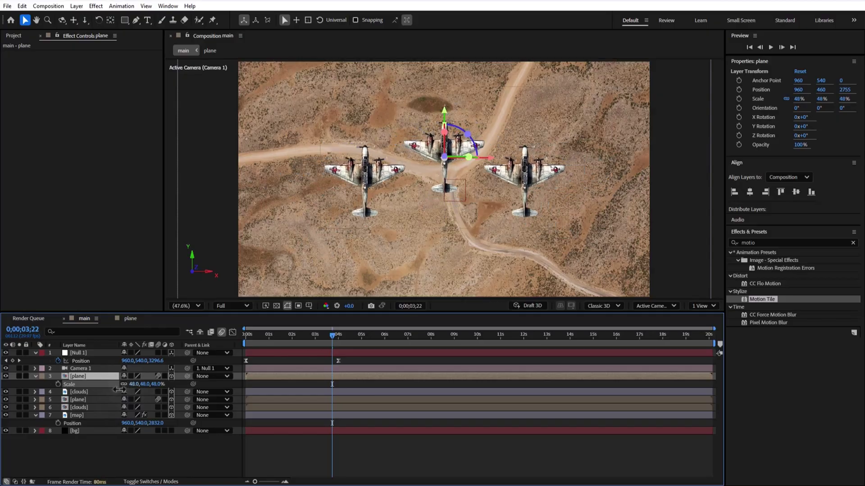
key(r)
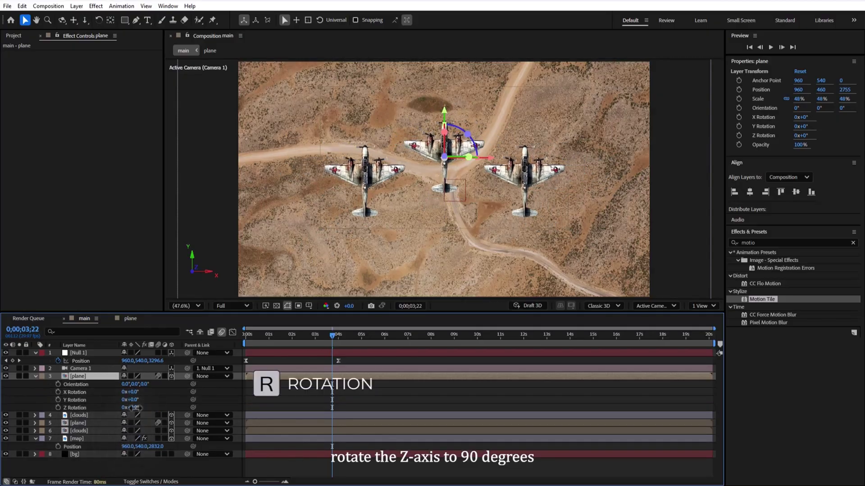
drag(133, 408, 166, 400)
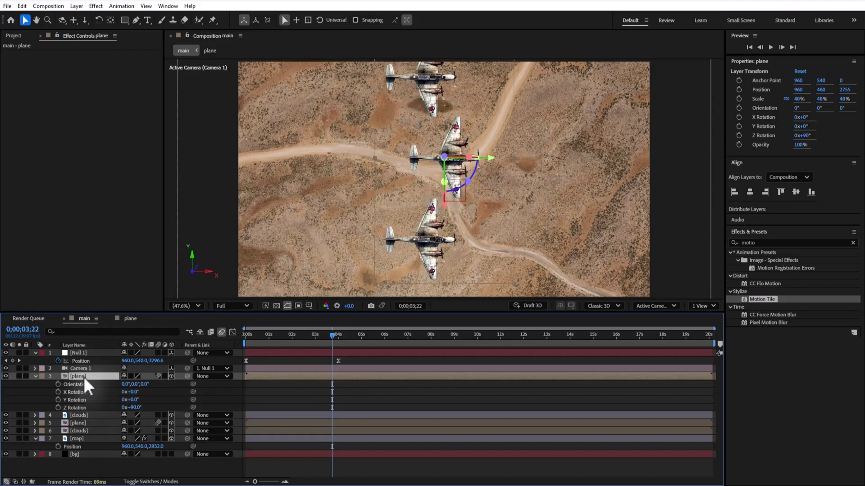
- Reduce the duplicated plane layer's scale to 39% and set its Y position to 536
key(s)
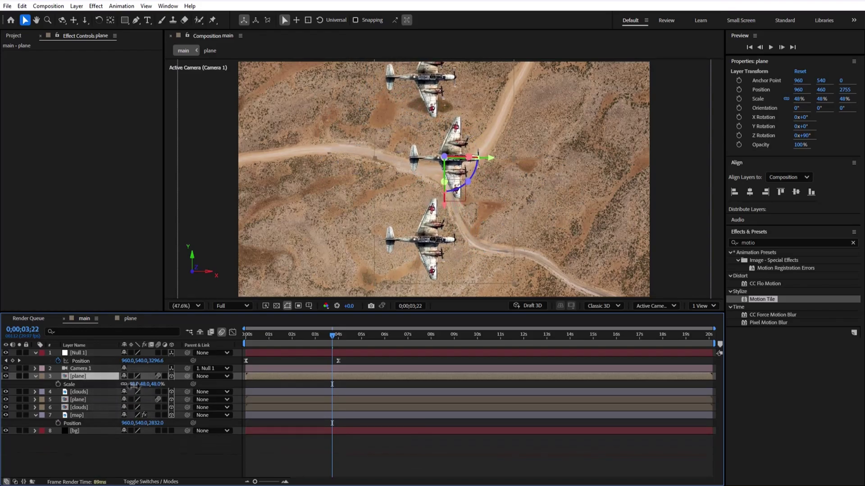
drag(132, 385, 178, 384)
key(p)
key(Page_Down)
key(Page_Down)
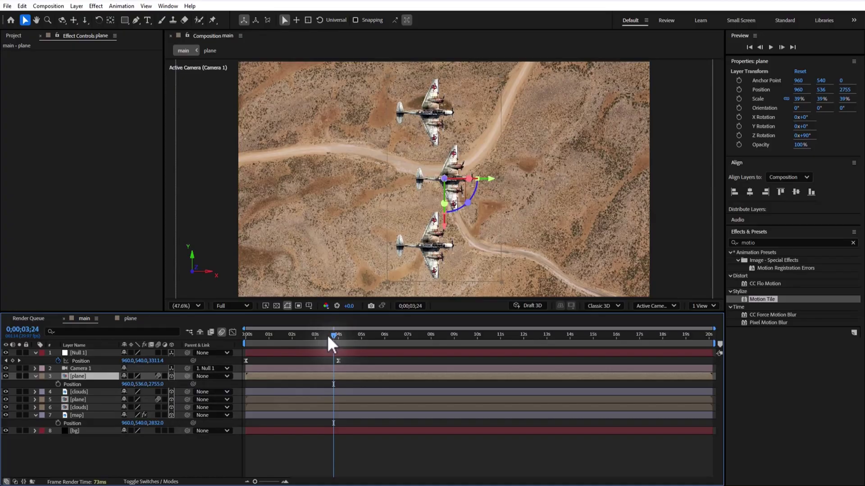
- Shift the duplicated plane layer's start to about 0;00;03;15 and keyframe its position there with X at -142
drag(304, 335, 326, 337)
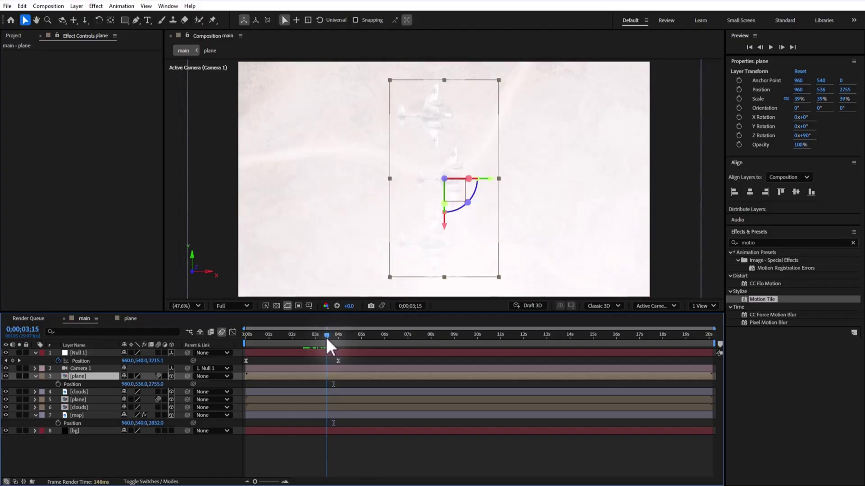
drag(282, 377, 357, 377)
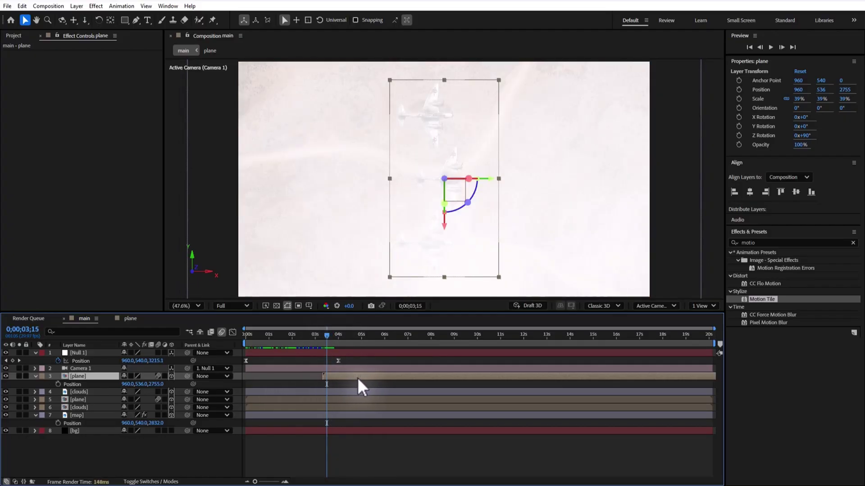
click(59, 384)
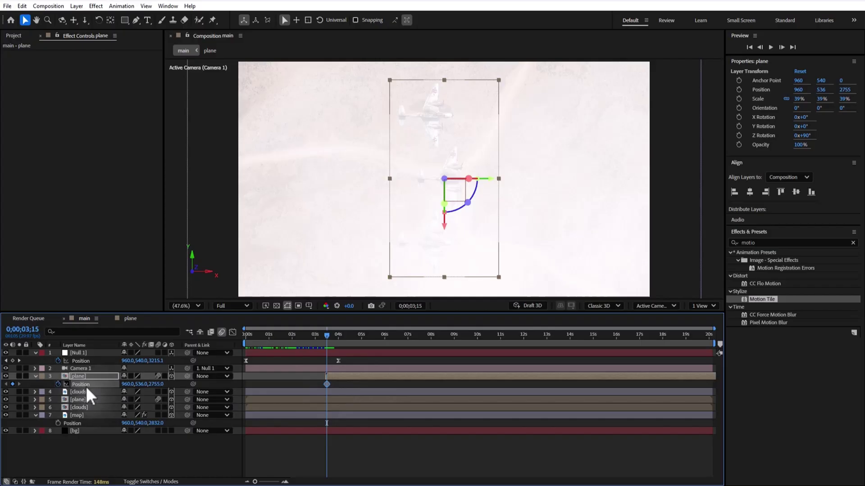
drag(128, 384, 1, 384)
drag(126, 384, 3, 382)
drag(90, 386, 4, 376)
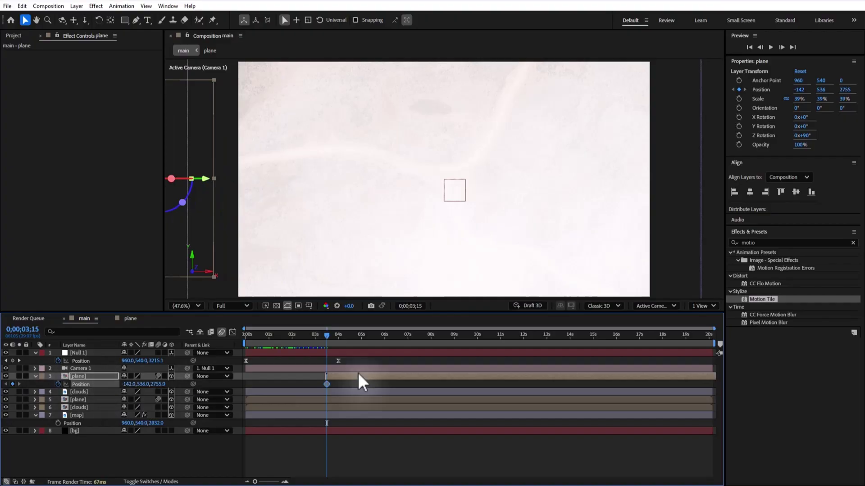
- Keyframe the duplicated plane layer's X position at 1977 at 0;00;05;01 and apply Easy Ease to its position keyframes
drag(329, 338, 361, 354)
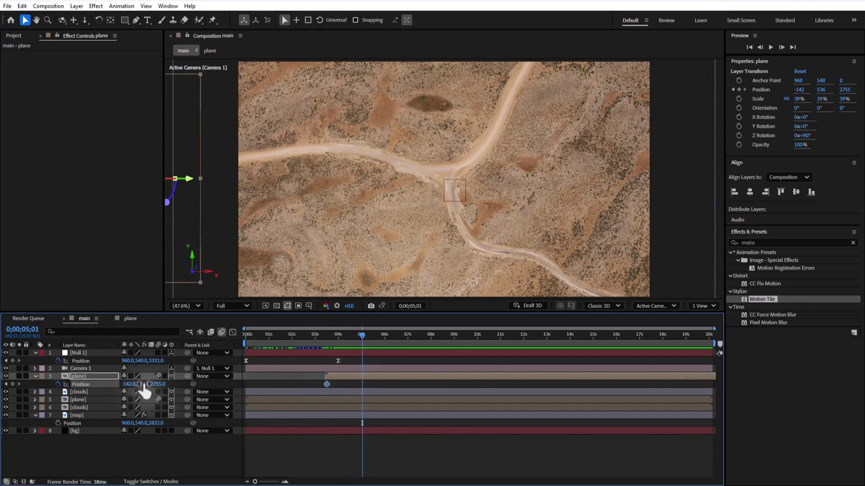
drag(186, 382, 323, 387)
right_click(327, 384)
mouse_move(375, 380)
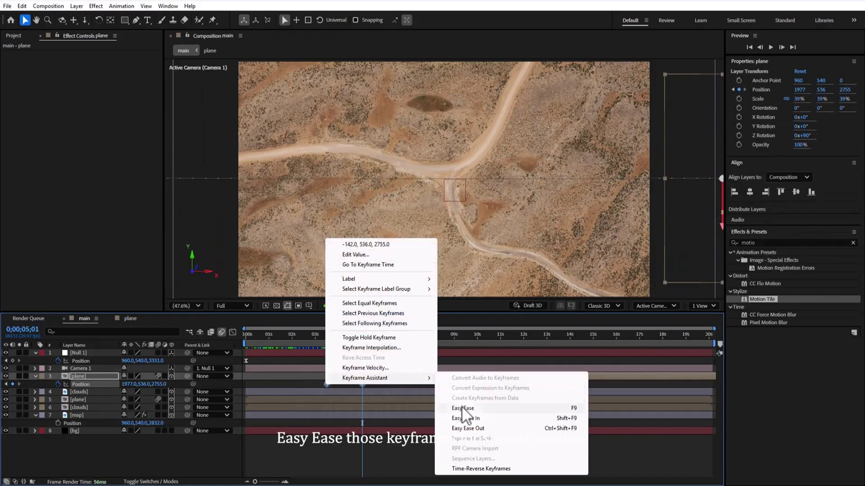
click(462, 409)
- Stretch the duplicated plane layer's keyframe spacing, shift the layer to start around 0;00;03;03, and preview the fly-past
click(389, 388)
click(383, 335)
drag(362, 384, 385, 385)
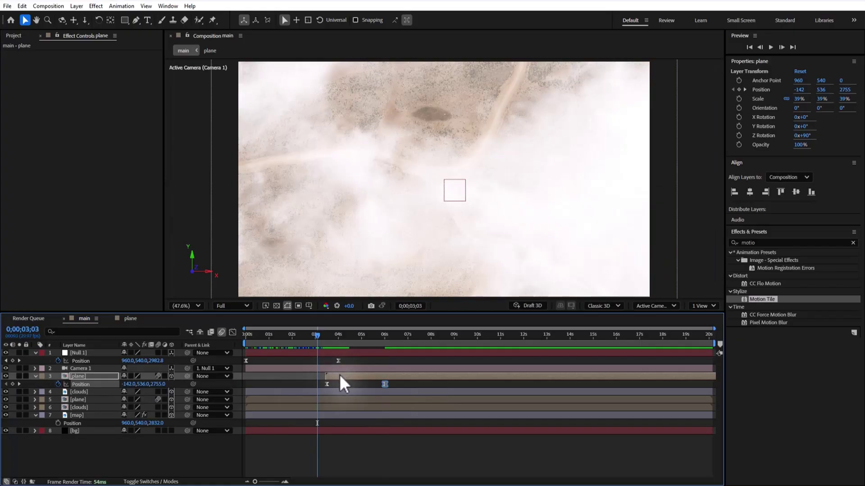
drag(339, 374, 330, 375)
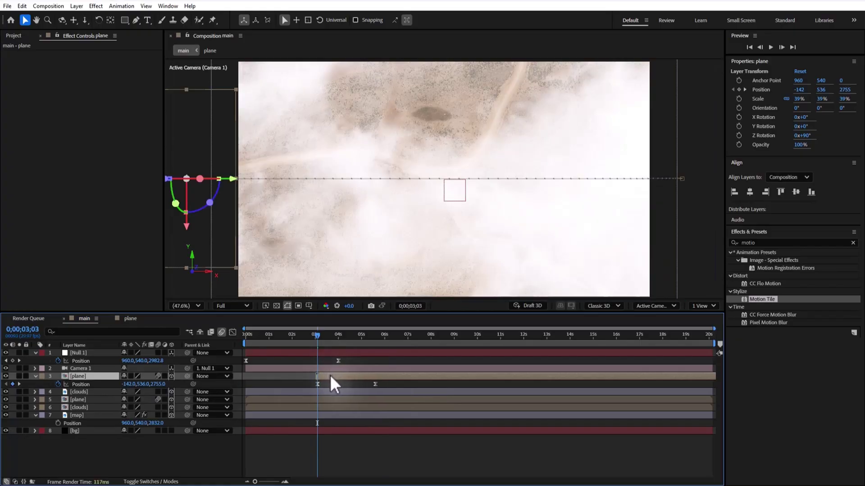
key(space)
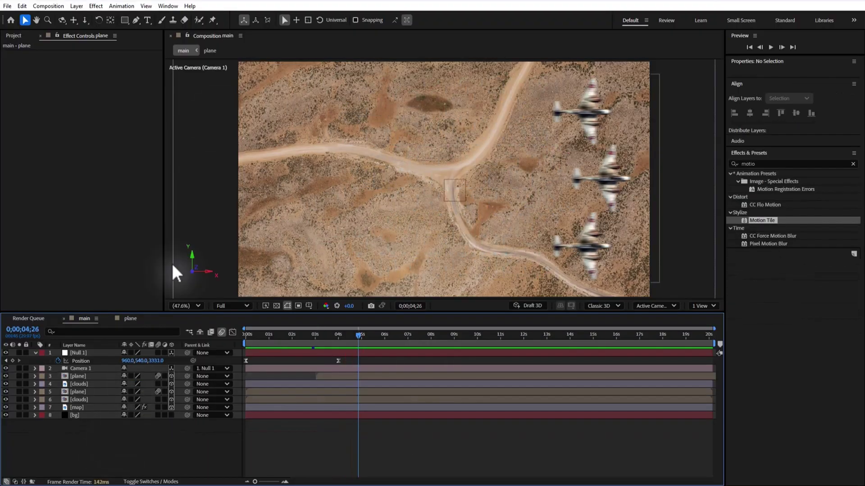
- Add a text layer reading "1939" near the middle of the map
click(148, 20)
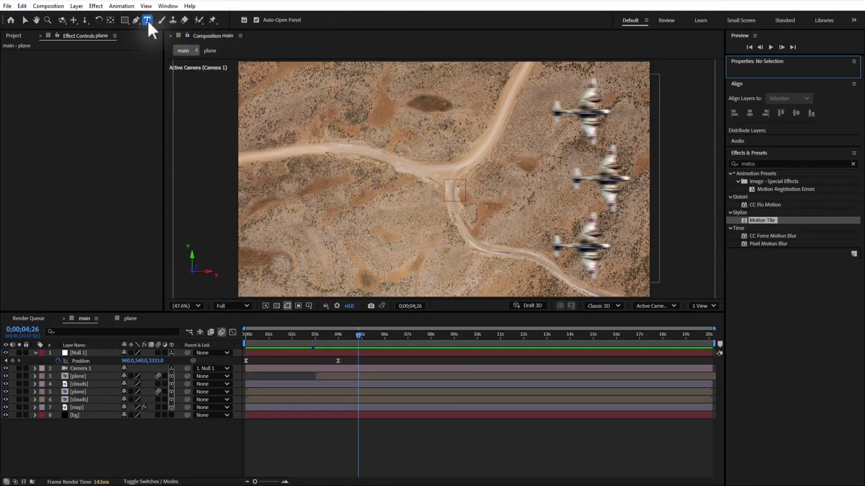
click(389, 186)
text(1939)
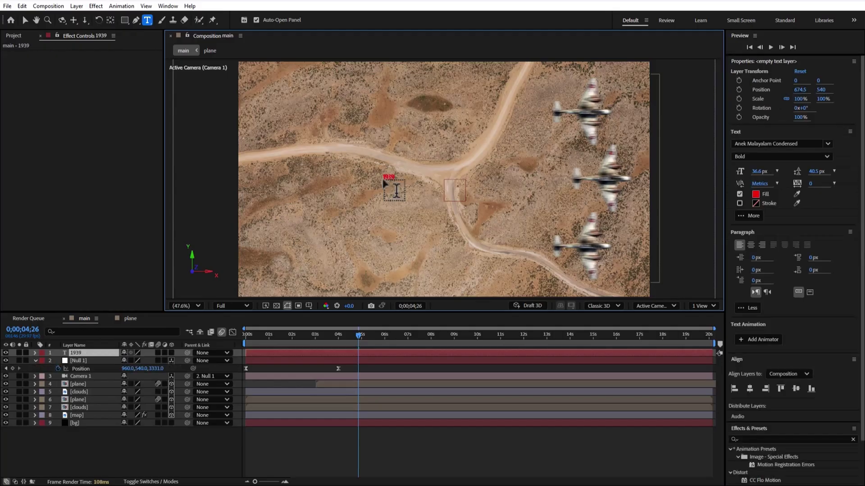
- Change the 1939 text's font to Poppins and enlarge it to 502.6 px
click(777, 143)
text(popp)
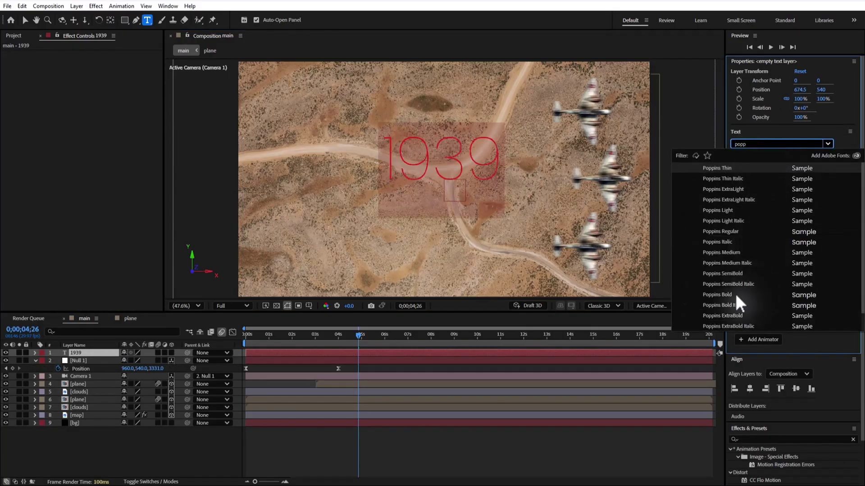
click(736, 295)
drag(753, 172, 862, 171)
key(v)
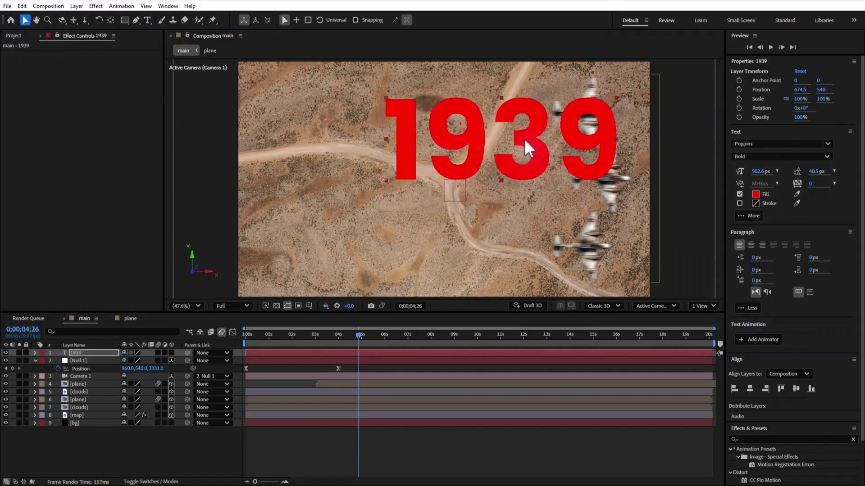
- Move the 1939 text to about the centre of the frame and make it a 3D layer directly below Camera 1
drag(524, 139, 456, 179)
drag(90, 353, 88, 379)
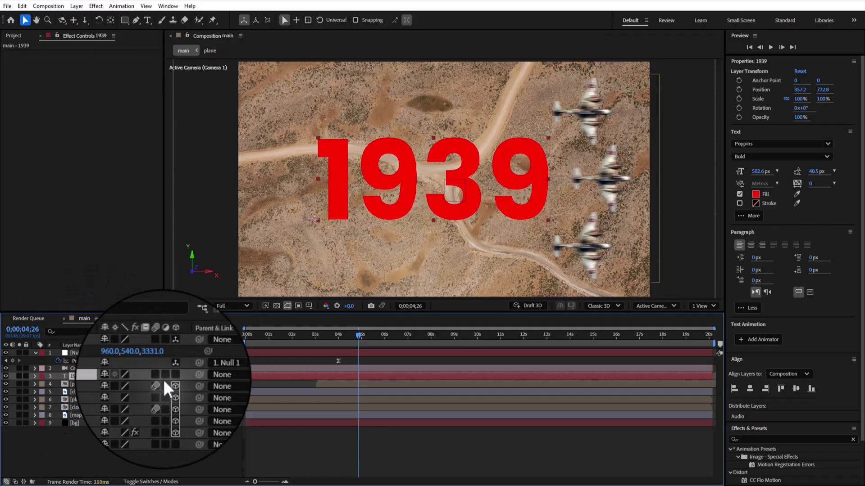
click(172, 377)
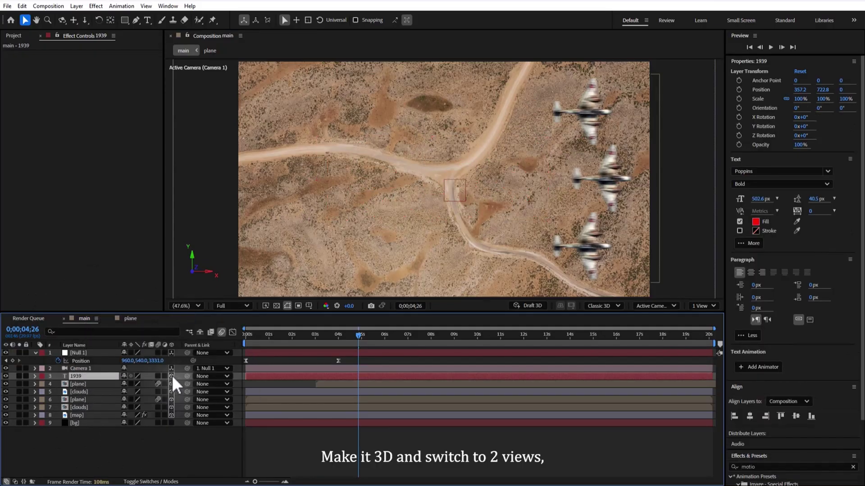
- Switch to two views and move the 1939 text along the Z axis to 1462, in front of the camera
click(698, 311)
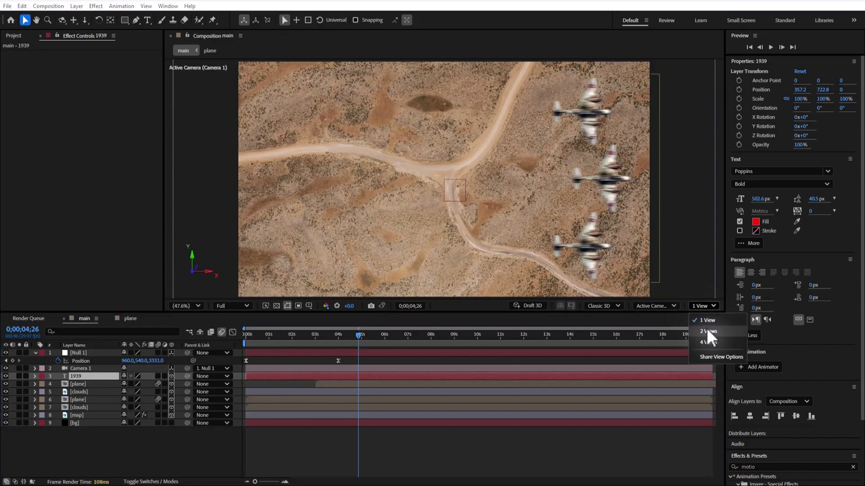
click(706, 327)
scroll(581, 120, down, 3)
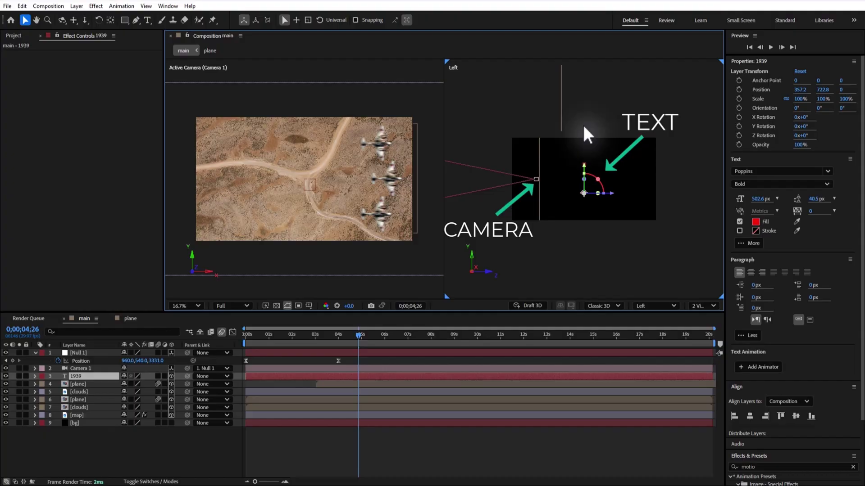
click(536, 179)
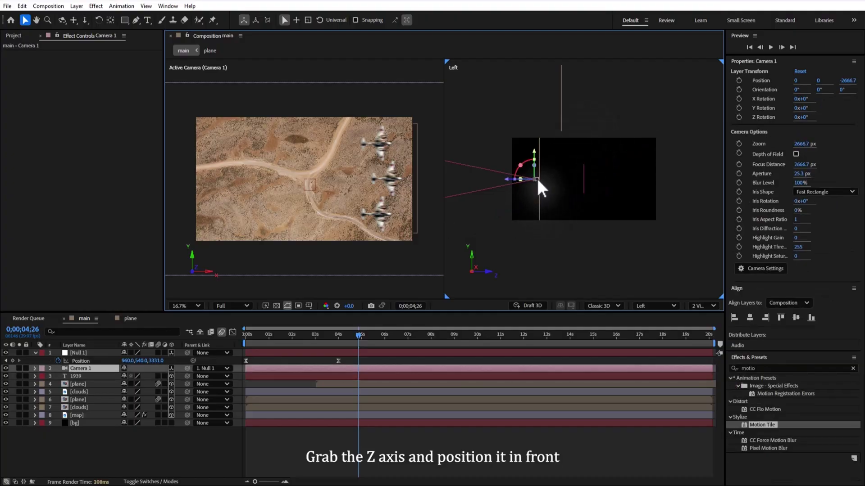
click(78, 377)
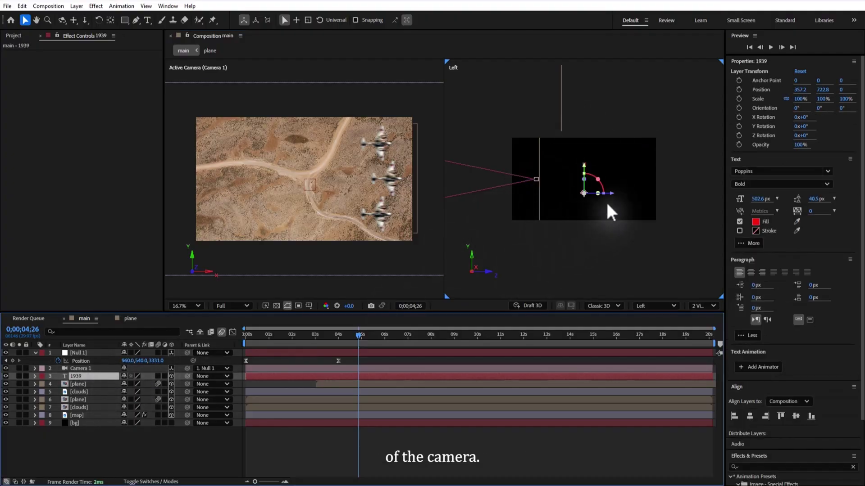
drag(603, 193, 503, 193)
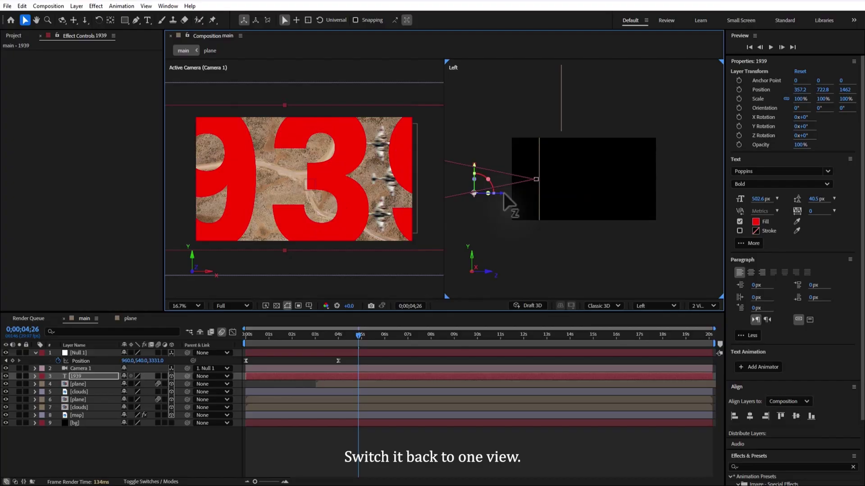
- Return to a single view showing the active camera, fitted to the viewer
click(710, 308)
click(709, 320)
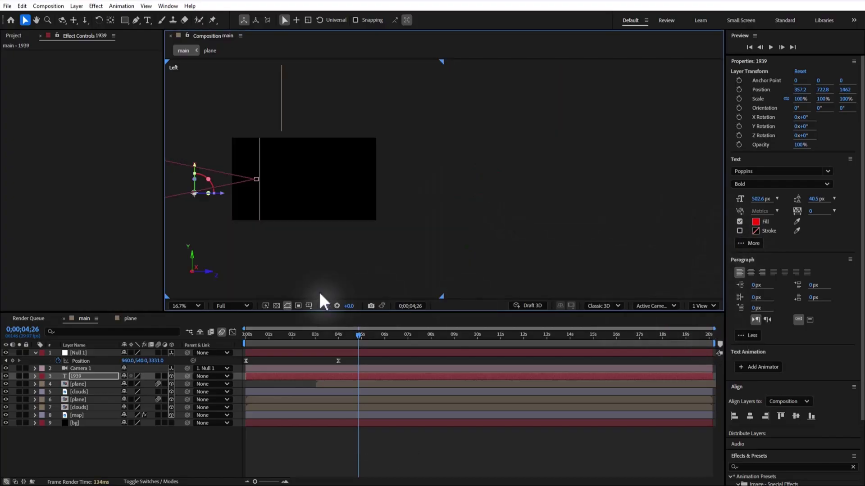
key(F12)
click(185, 306)
click(199, 131)
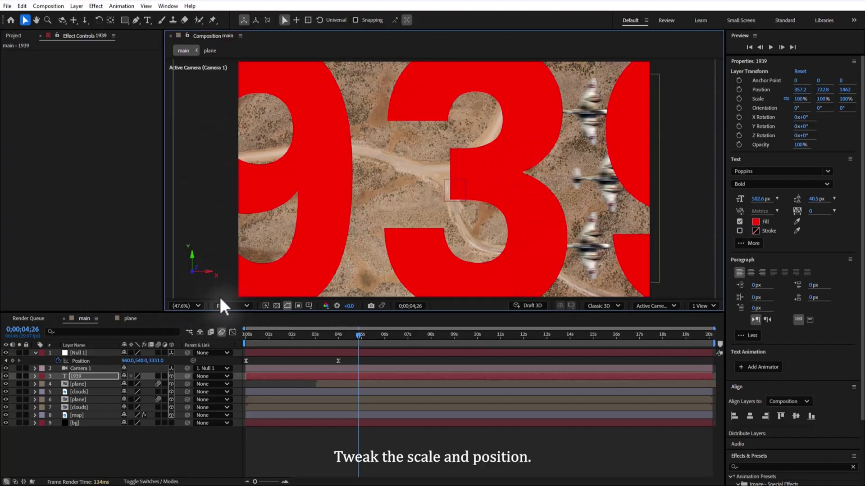
- Scale the 1939 text to 41%, reposition it to X 715.2, Y 617.8, and place its layer below the duplicated plane
key(s)
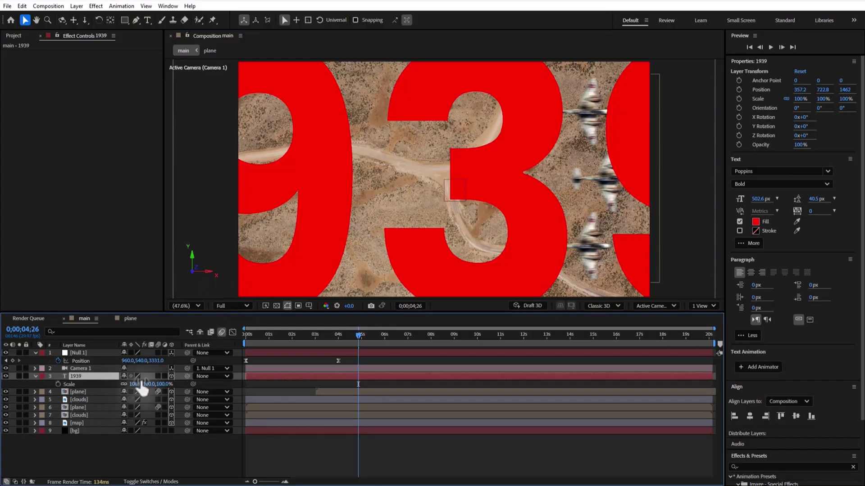
drag(135, 384, 86, 376)
key(p)
- Push the 1939 text behind the duplicated planes at position 505.2, 671.8, 2765 and scale it to 71%
key(p)
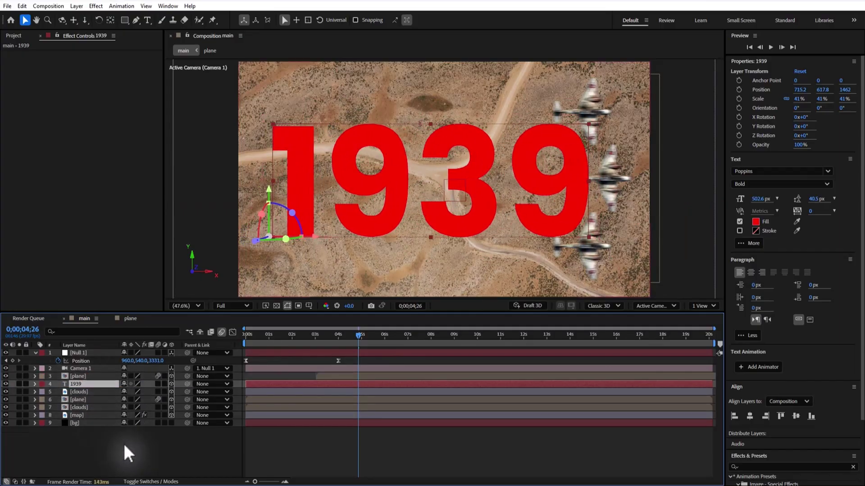
key(p)
click(84, 391)
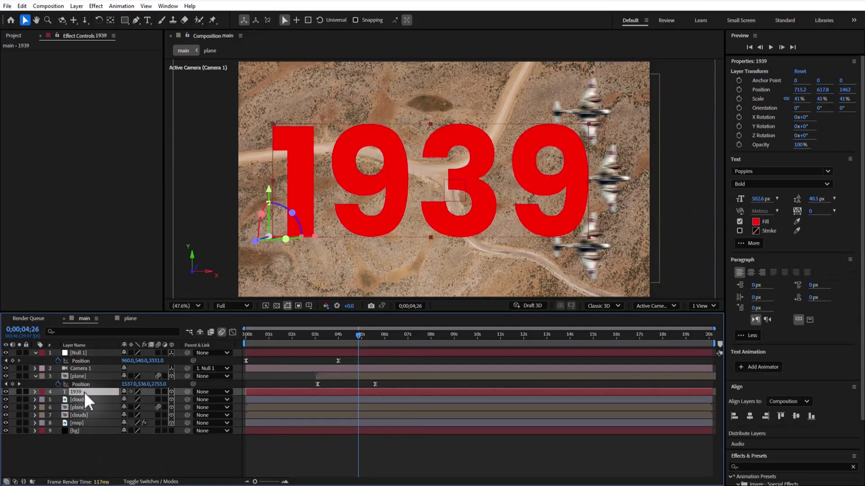
key(p)
drag(156, 405, 395, 398)
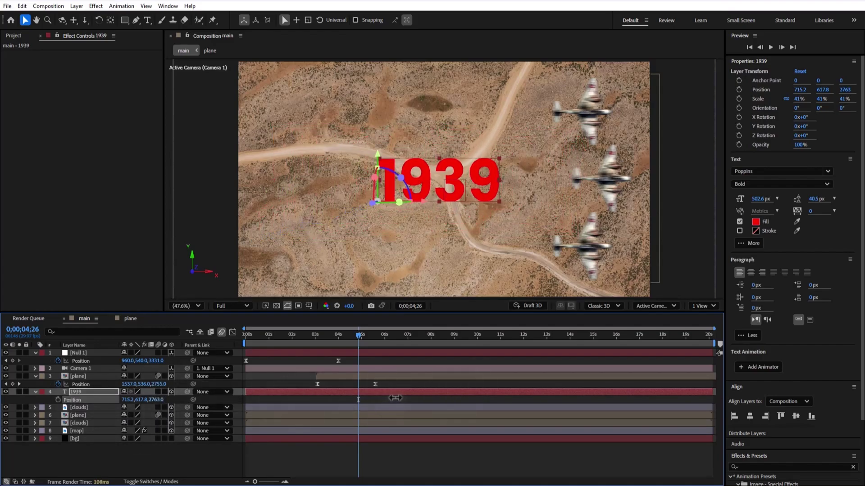
drag(137, 400, 168, 395)
key(p)
- Start the 1939 layer at 0;00;04;00 and set its blend mode to Darken
drag(317, 336, 338, 342)
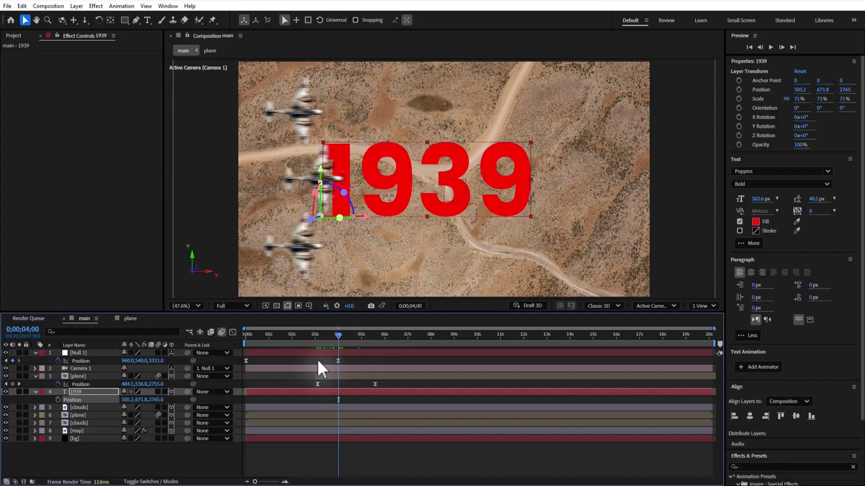
drag(248, 393, 284, 395)
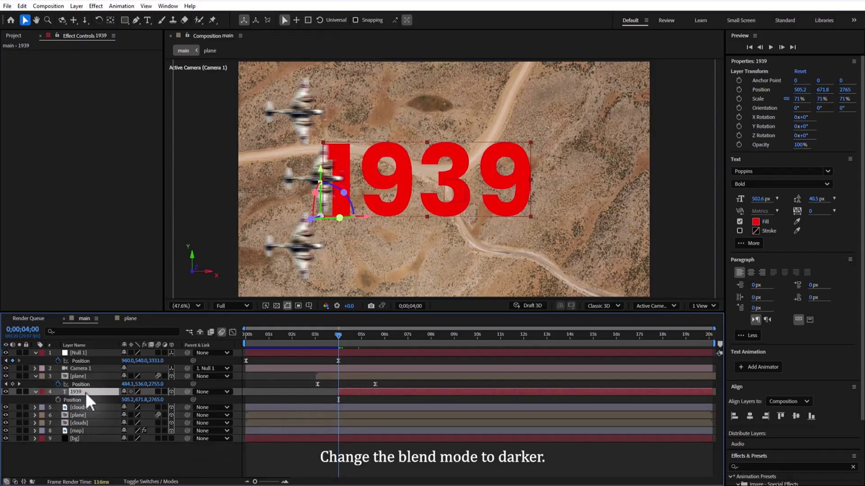
key(F4)
click(140, 392)
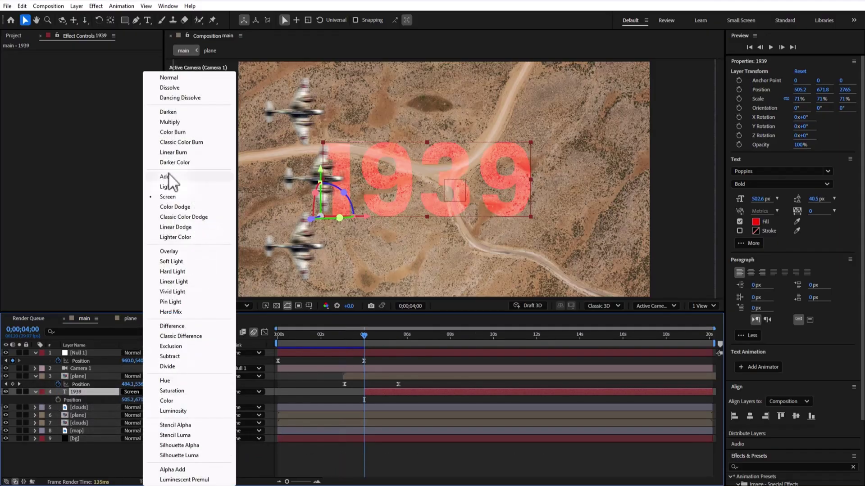
click(170, 113)
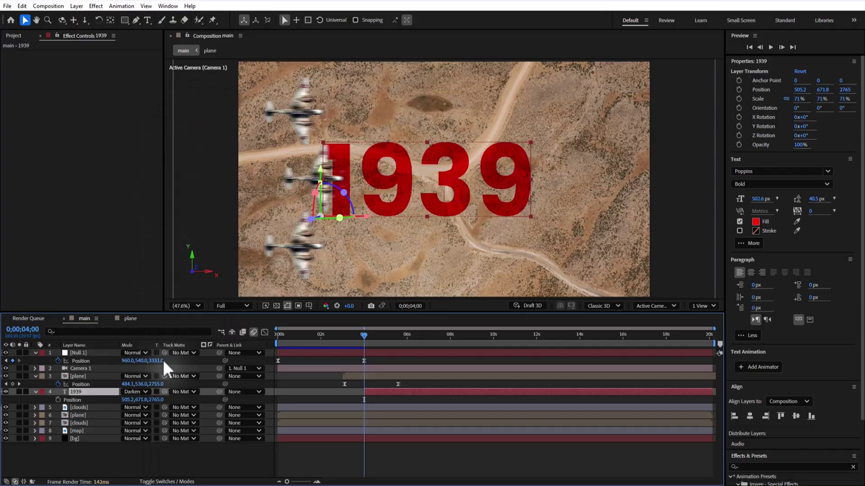
click(35, 391)
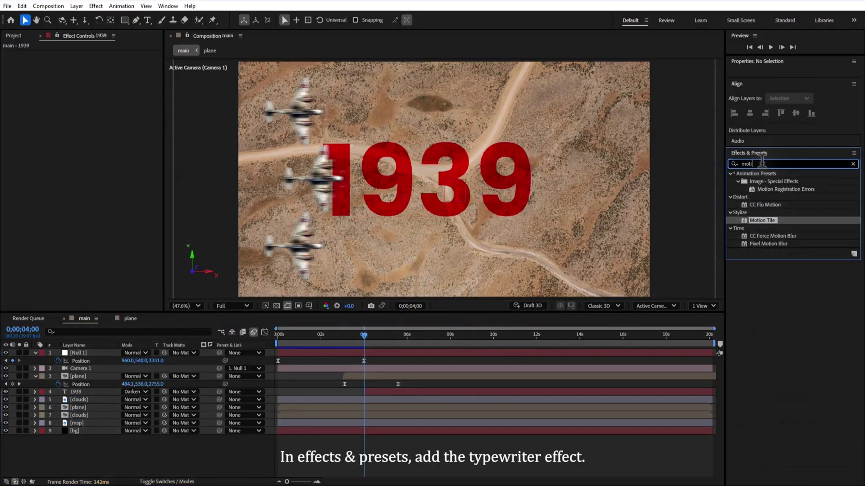
- Find the Typewriter animation preset and apply it to the 1939 layer at 0;00;04;00
key(BackSpace)
key(BackSpace)
key(BackSpace)
key(BackSpace)
text(type)
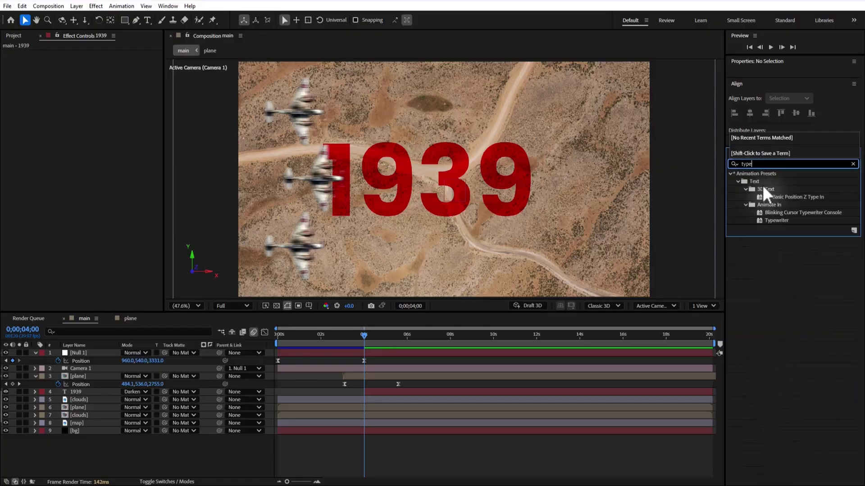
mouse_move(776, 220)
mouse_down()
mouse_move(388, 386)
mouse_move(398, 401)
mouse_move(393, 392)
mouse_up()
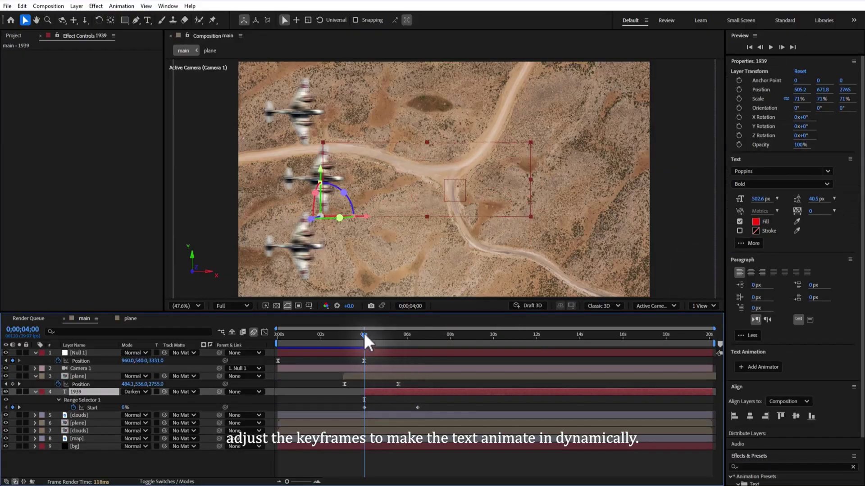
- Shorten the typewriter animation by moving the Range Selector's last Start keyframe to about 0;00;05;17, and check the result
drag(380, 339, 396, 338)
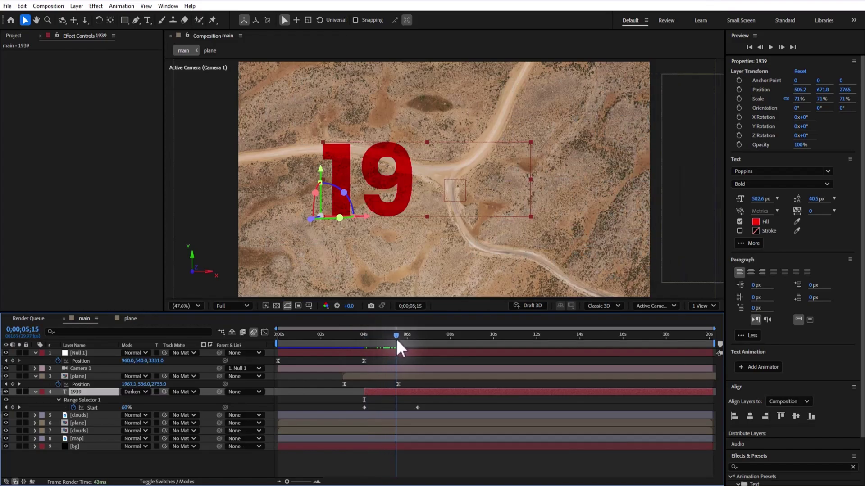
drag(417, 407, 398, 408)
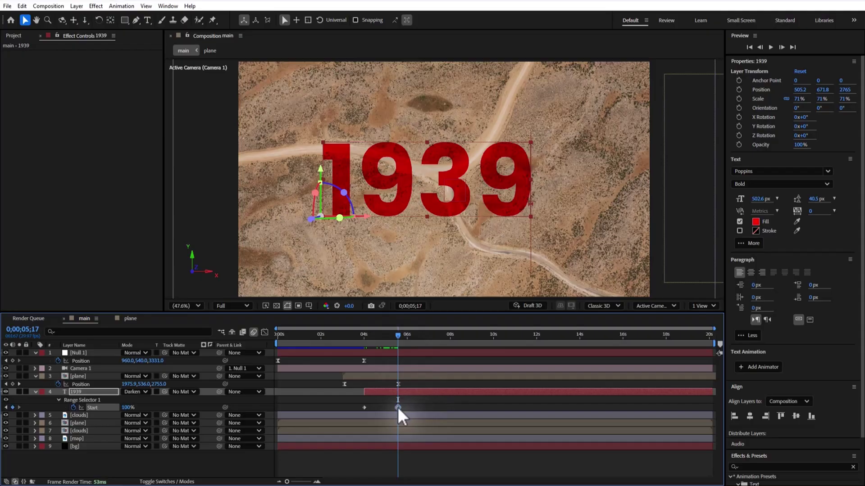
drag(398, 337, 406, 360)
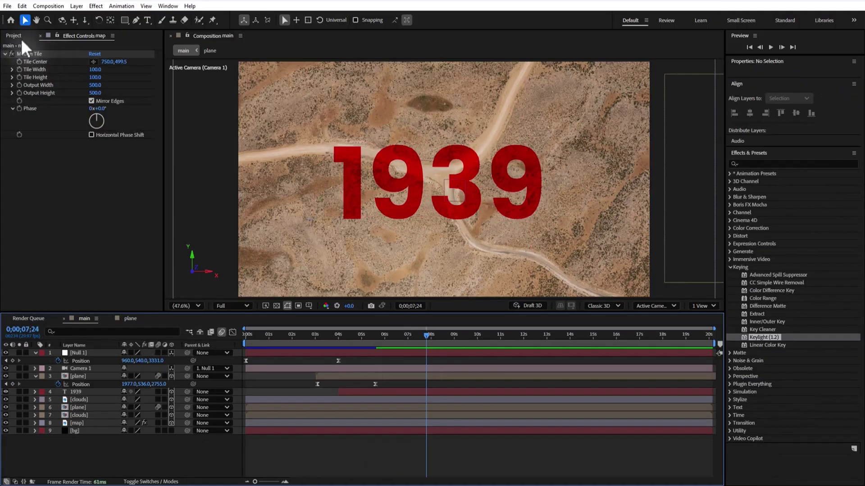
- Add the flag image to the main composition below the 1939 text and make it a 3D layer
click(16, 34)
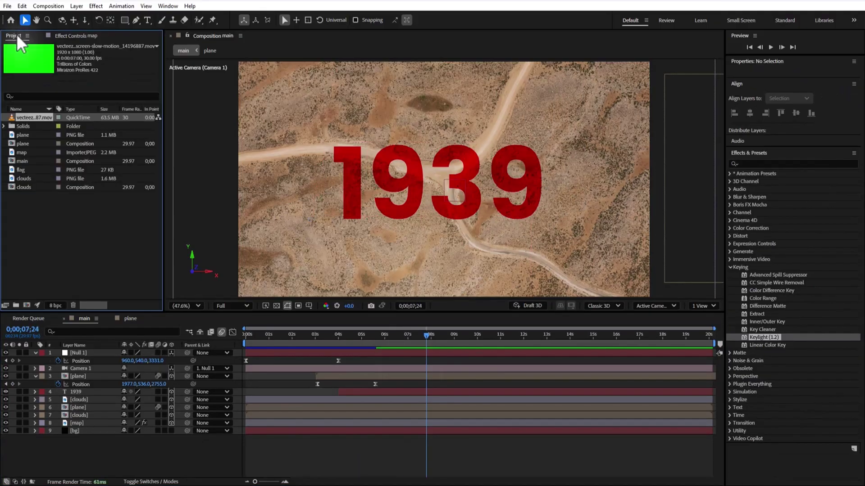
drag(31, 169, 92, 395)
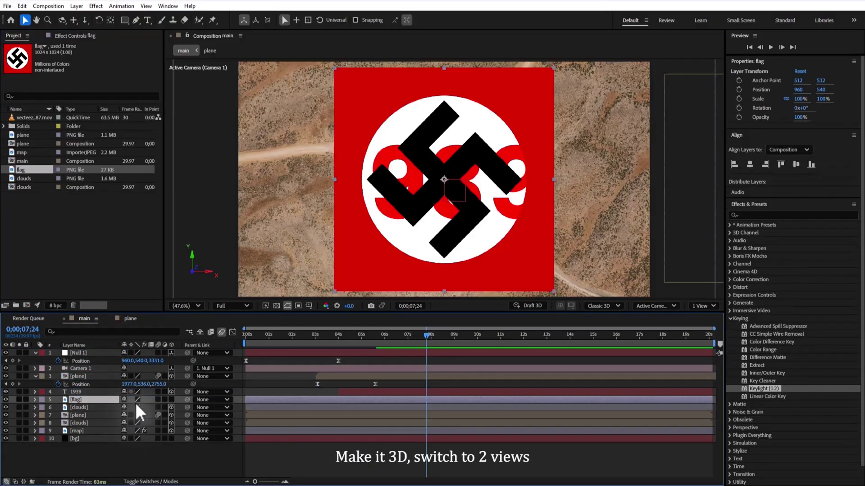
click(171, 399)
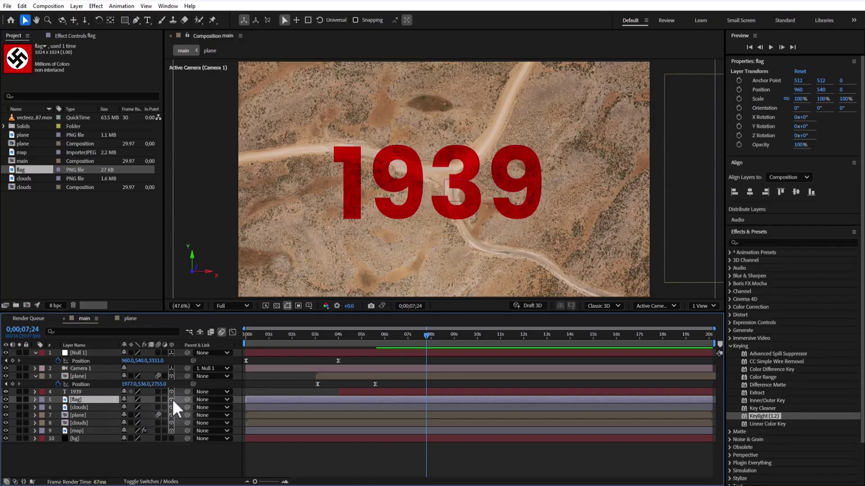
- Move the flag along the Z axis to 948 using a two-view layout, then return to one fitted view
click(699, 306)
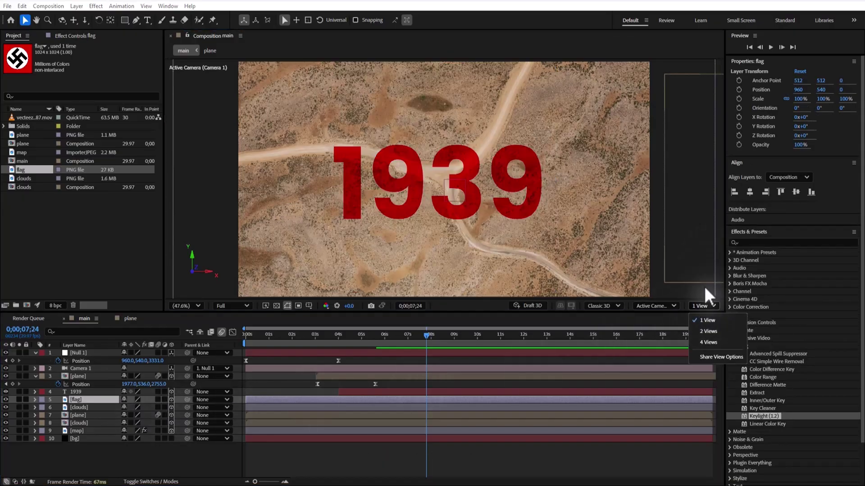
click(706, 331)
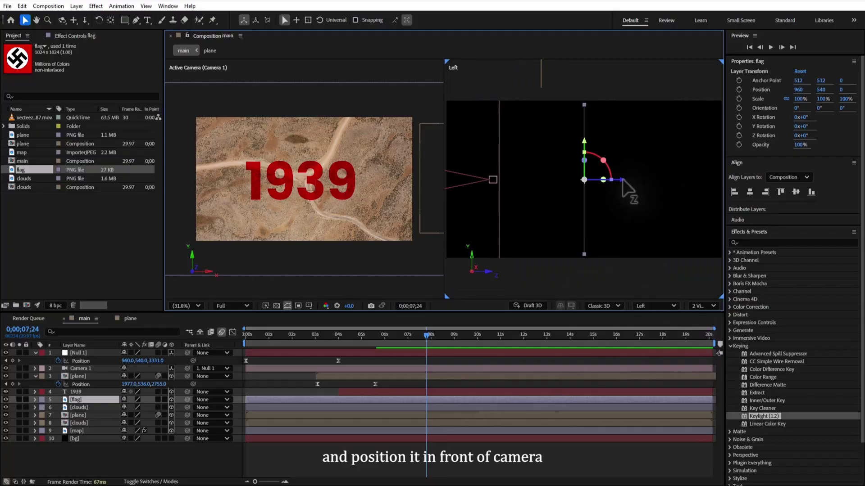
drag(622, 180, 485, 182)
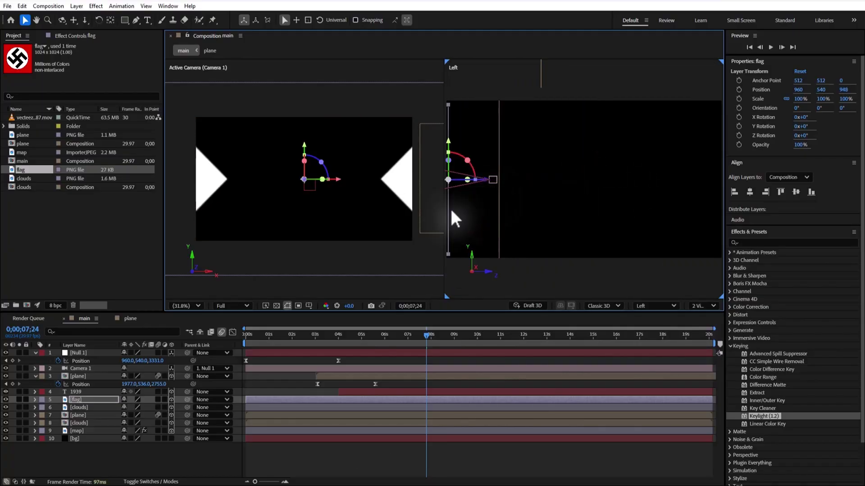
click(701, 305)
click(702, 321)
click(195, 303)
click(201, 132)
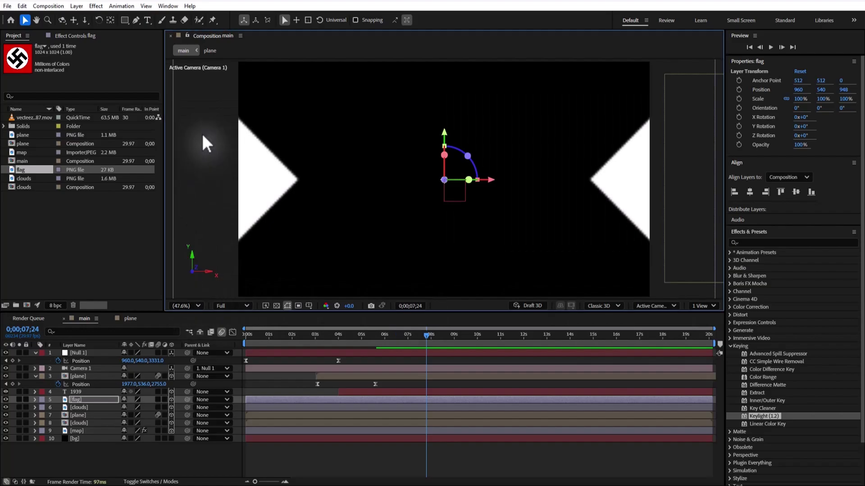
- Scale the flag layer down to 11%
click(82, 399)
key(s)
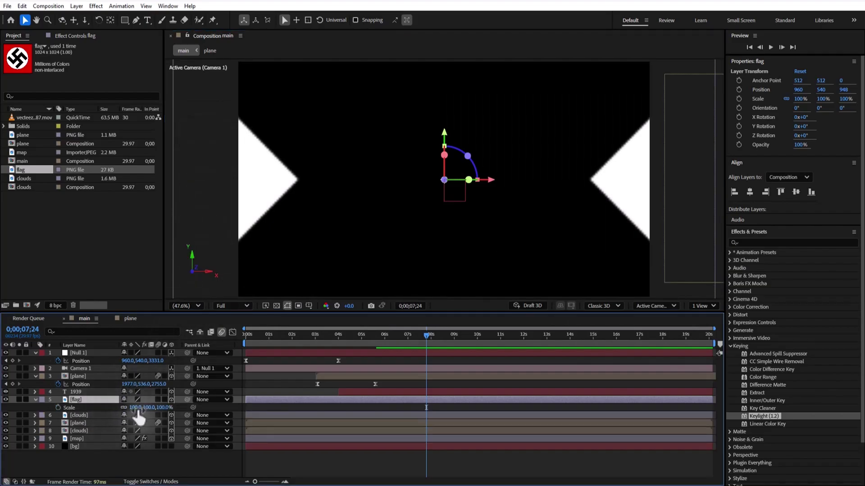
drag(135, 408, 30, 401)
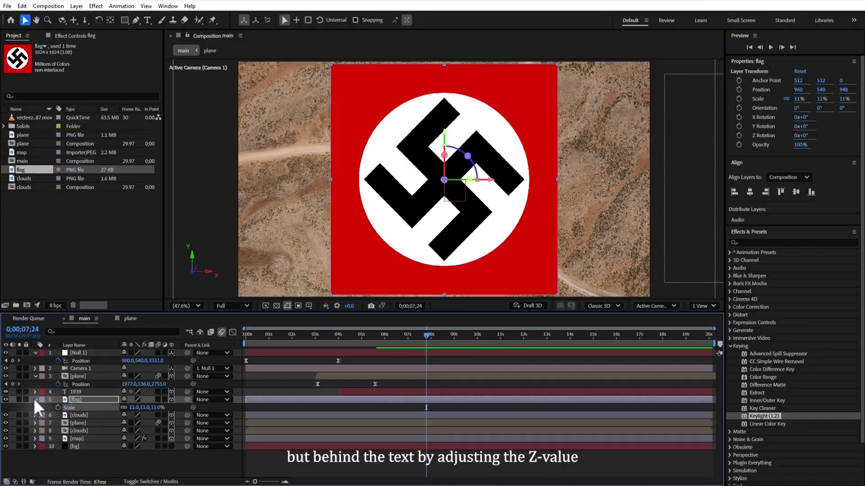
- Place the flag behind the 1939 text at about Z 2811, comparing it with the text's position, and scale it to 85%
click(82, 399)
key(p)
drag(156, 408, 300, 407)
click(90, 392)
key(p)
key(s)
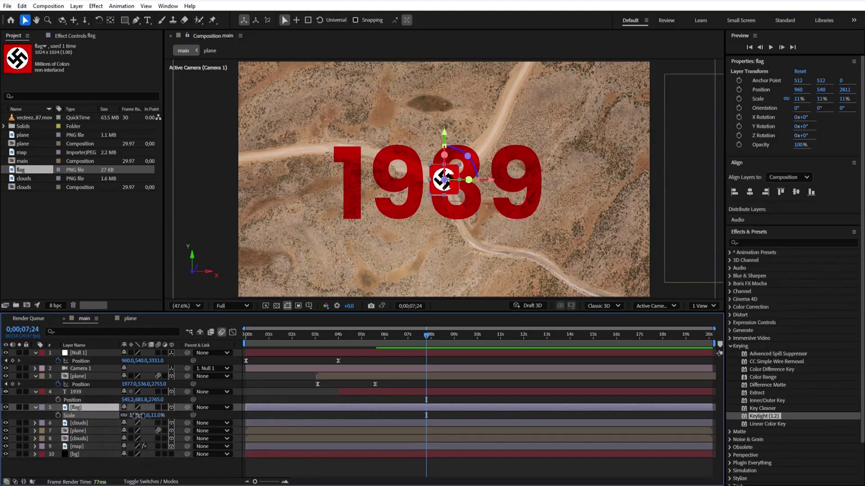
drag(133, 416, 166, 415)
- Check the map layer's position and set the flag's Z position to 2842, just in front of the map
click(93, 446)
key(p)
click(101, 407)
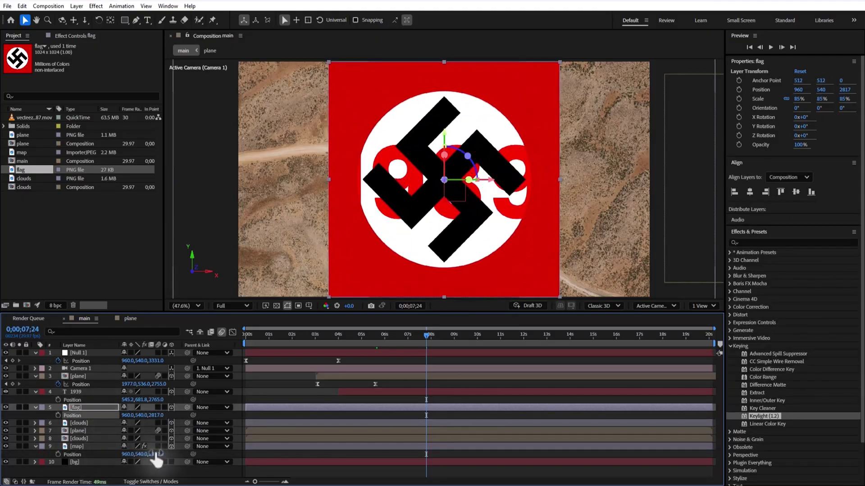
key(p)
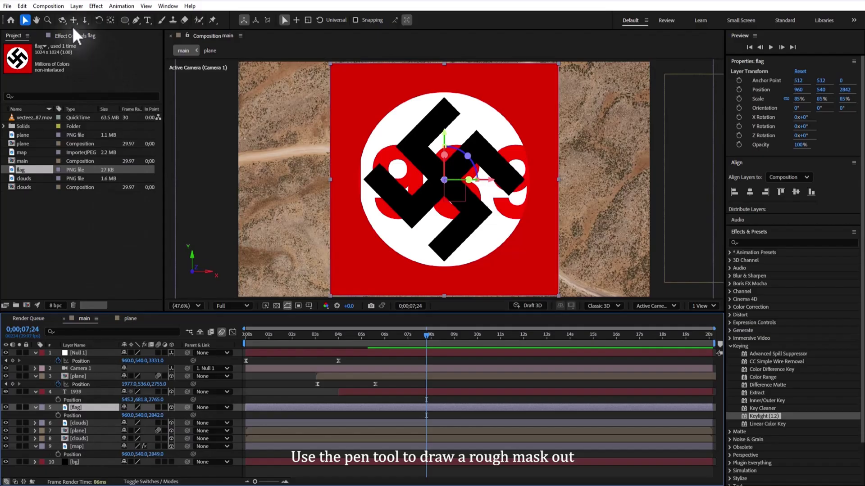
- Draw a closed mask with the Pen tool on the flag layer, roughly following the edge of the white circle
click(135, 21)
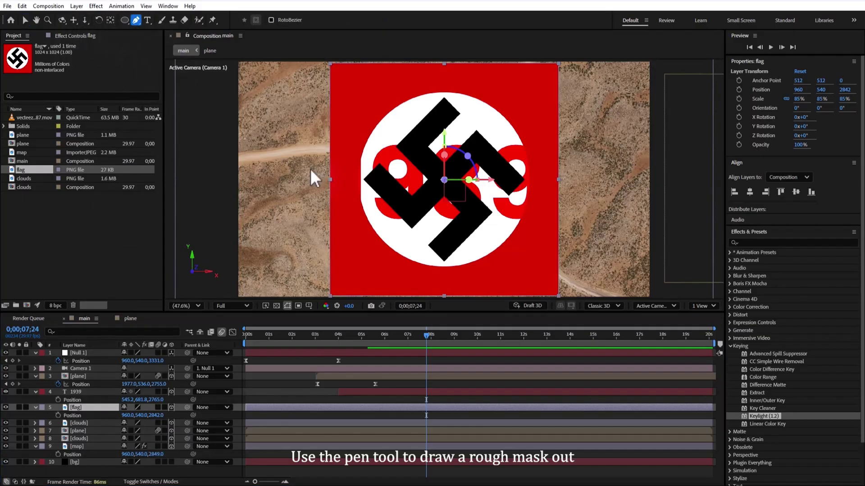
click(431, 265)
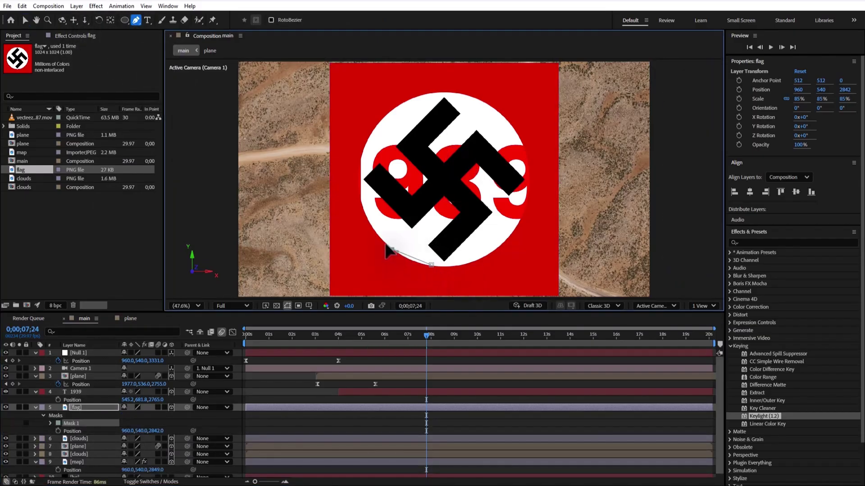
drag(391, 249, 378, 238)
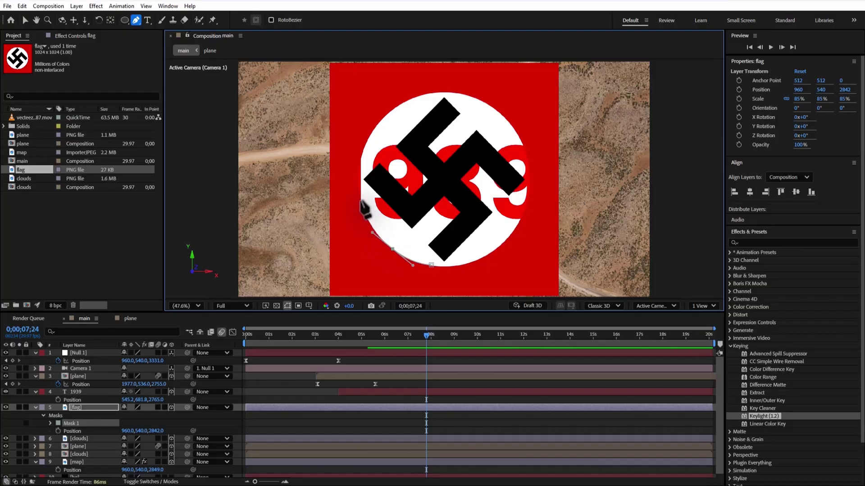
drag(360, 200, 358, 187)
drag(362, 152, 367, 136)
drag(401, 103, 471, 95)
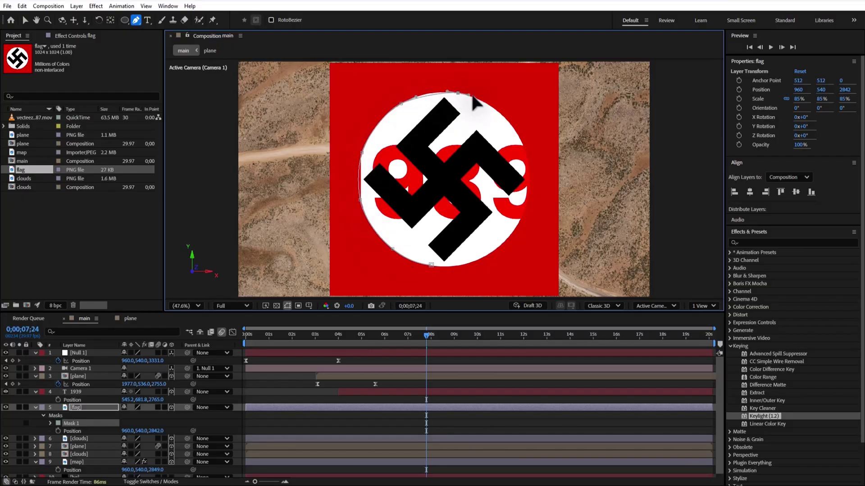
click(518, 134)
click(527, 200)
click(520, 224)
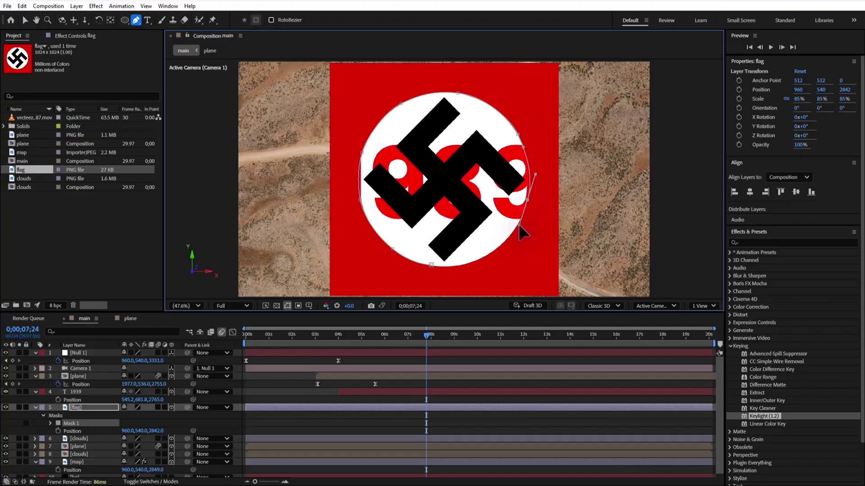
click(495, 248)
click(431, 265)
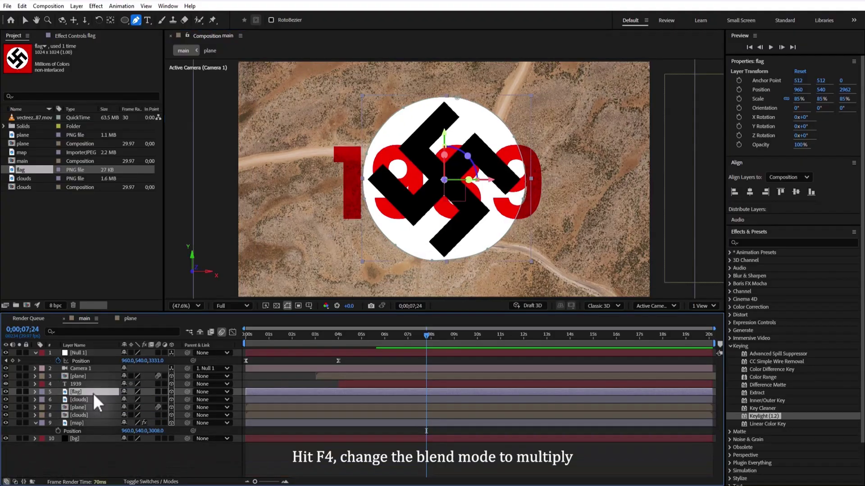
- Set the flag layer's blend mode to Multiply
key(F4)
click(135, 392)
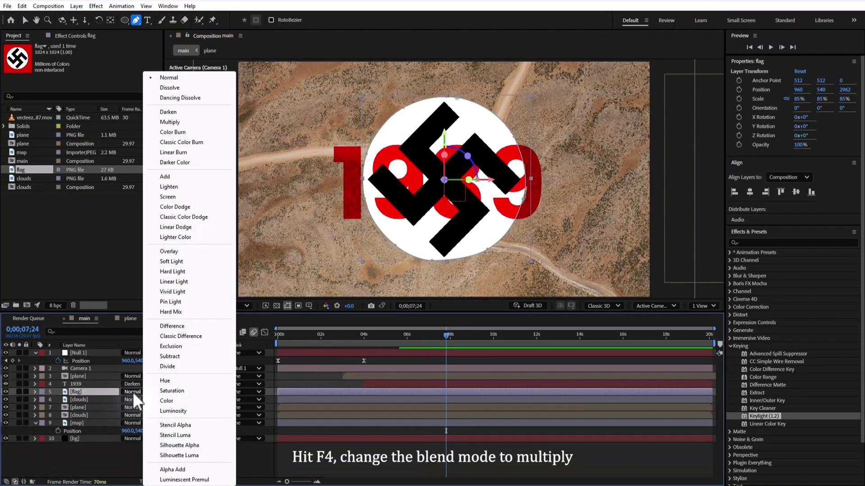
click(163, 121)
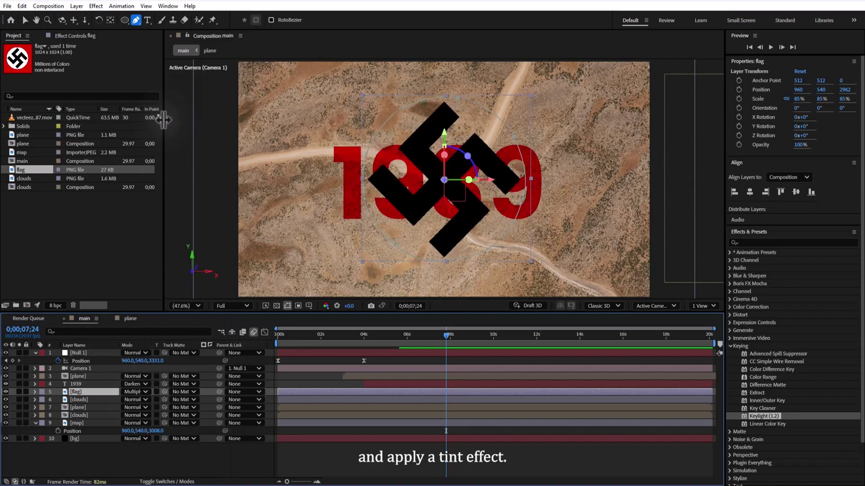
- Find the Tint effect and apply it to the flag layer
click(765, 242)
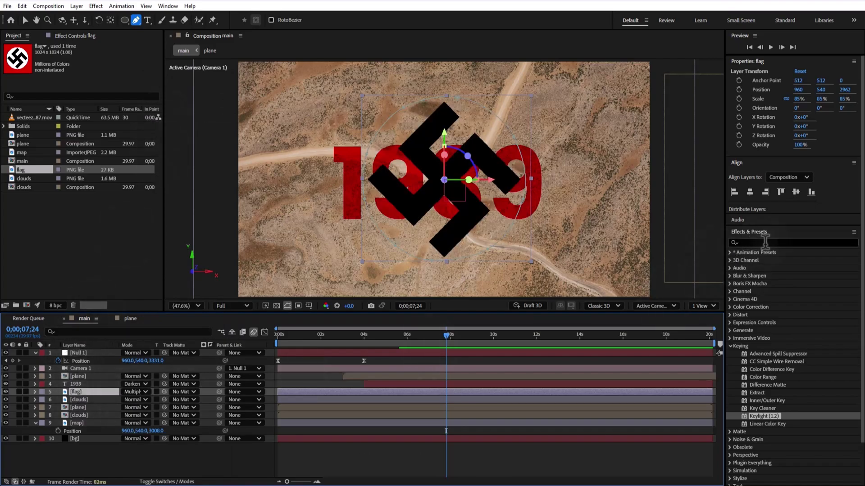
click(765, 242)
text(tint)
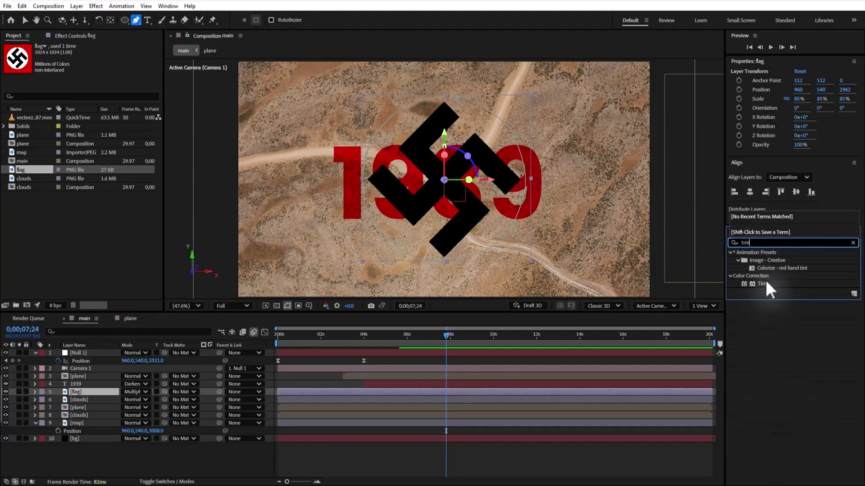
drag(762, 283, 96, 392)
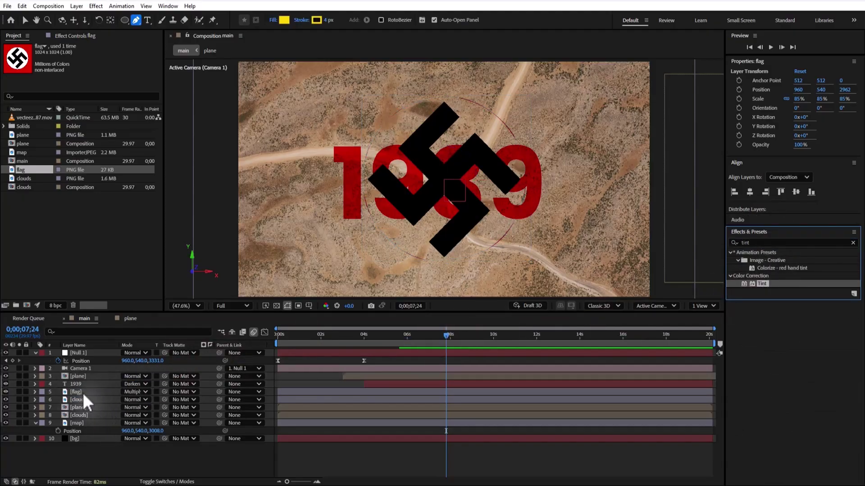
click(82, 391)
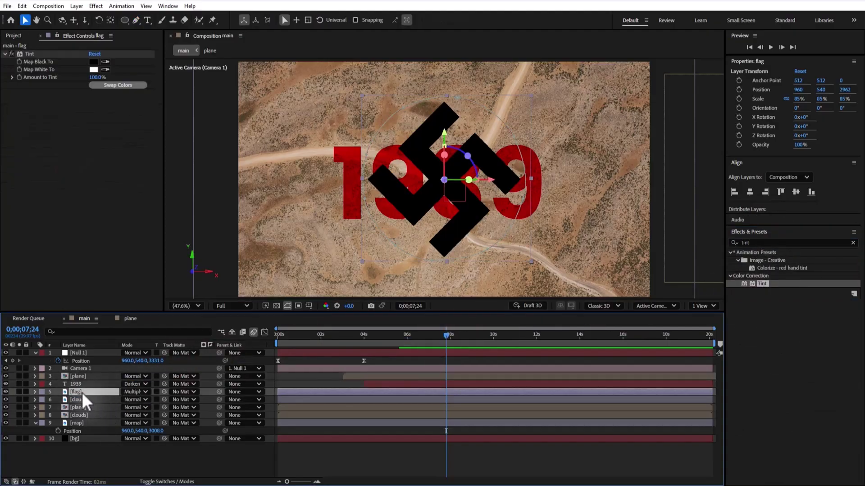
- Set the flag tint's Map Black To colour to a fully saturated orange
click(94, 62)
click(197, 159)
drag(197, 159, 200, 158)
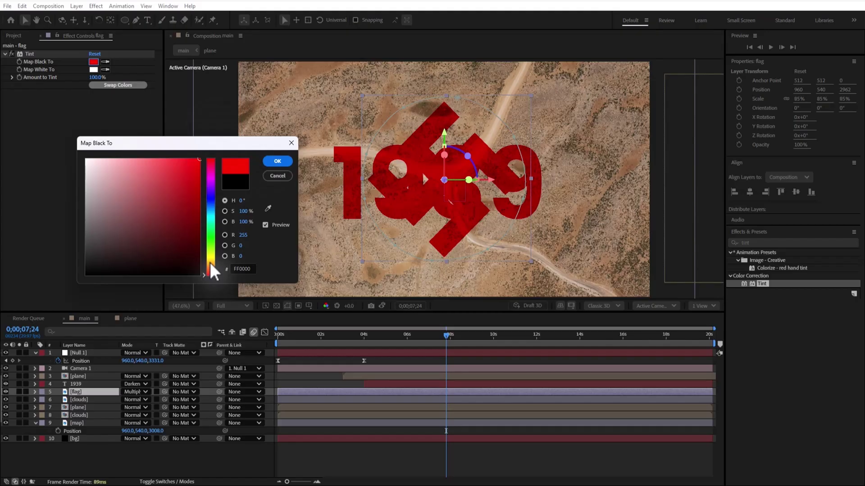
click(209, 262)
click(282, 161)
click(153, 448)
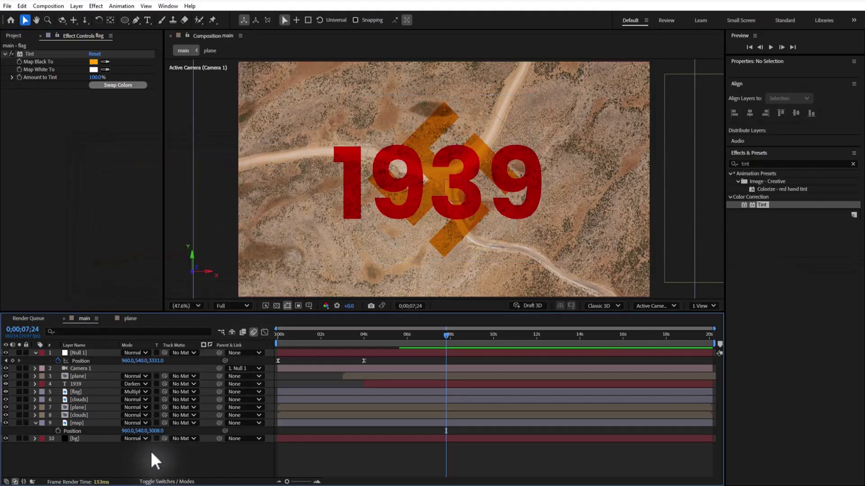
- Set the map layer's scale to 137%
click(92, 423)
key(s)
mouse_move(135, 431)
mouse_down()
mouse_move(146, 433)
mouse_move(133, 430)
mouse_up()
- Set the flag layer's scale to 100%
click(84, 391)
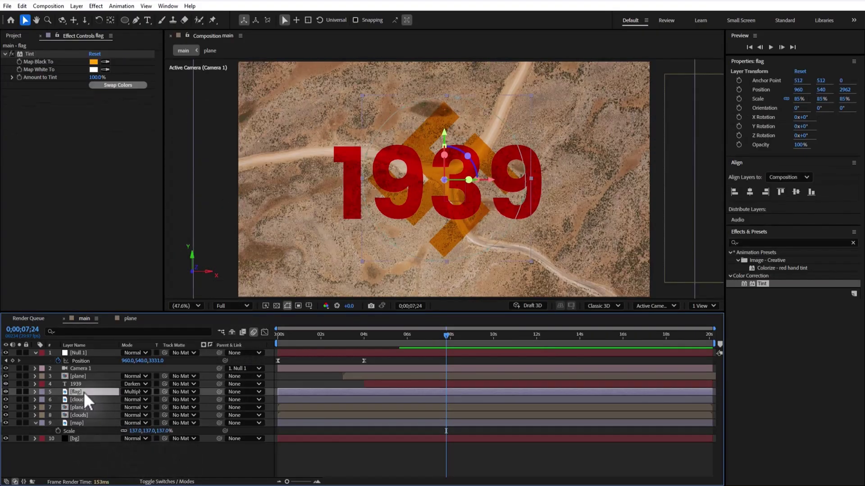
click(119, 457)
click(90, 392)
key(s)
drag(134, 400, 135, 400)
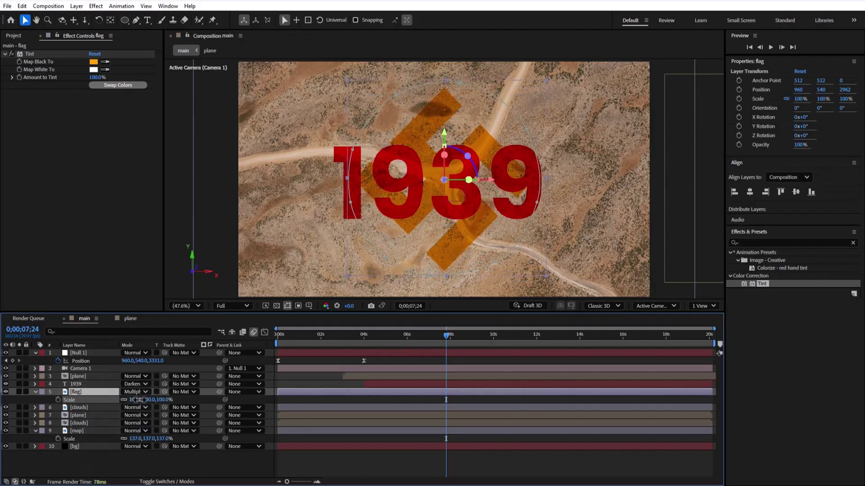
click(92, 463)
- Shrink the flag's mask by setting its Mask Expansion to -14 pixels
click(85, 391)
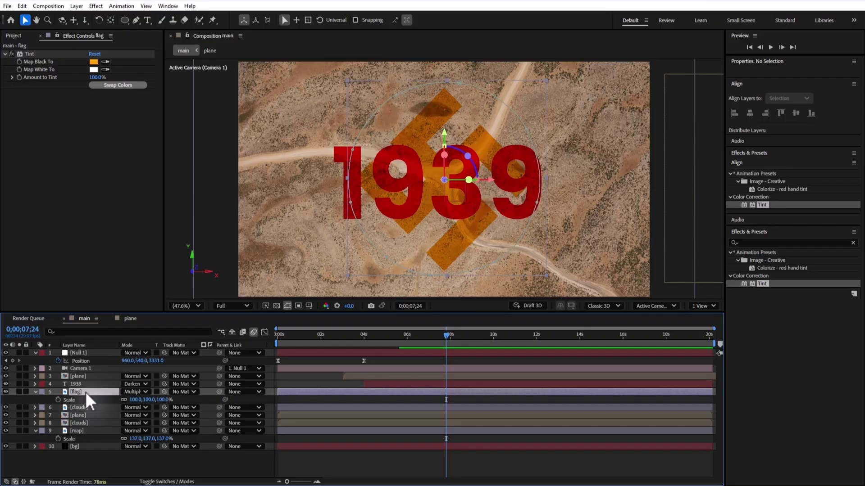
key(m)
click(50, 399)
click(51, 399)
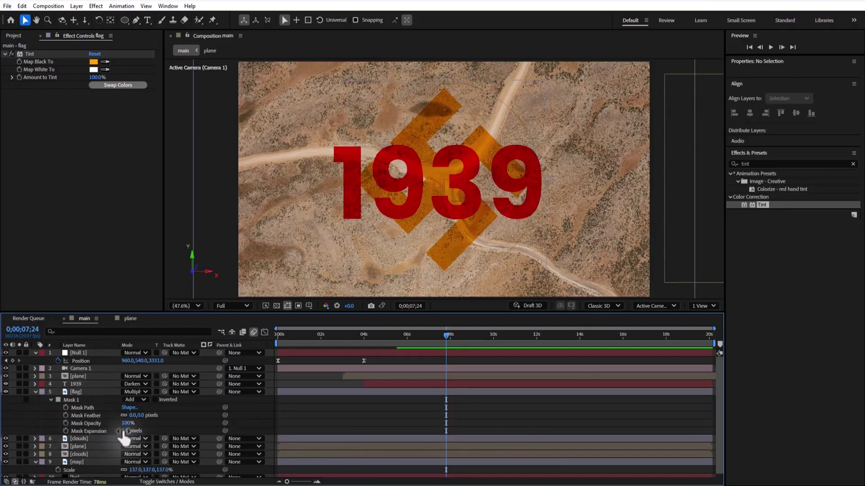
drag(124, 431, 116, 431)
click(371, 408)
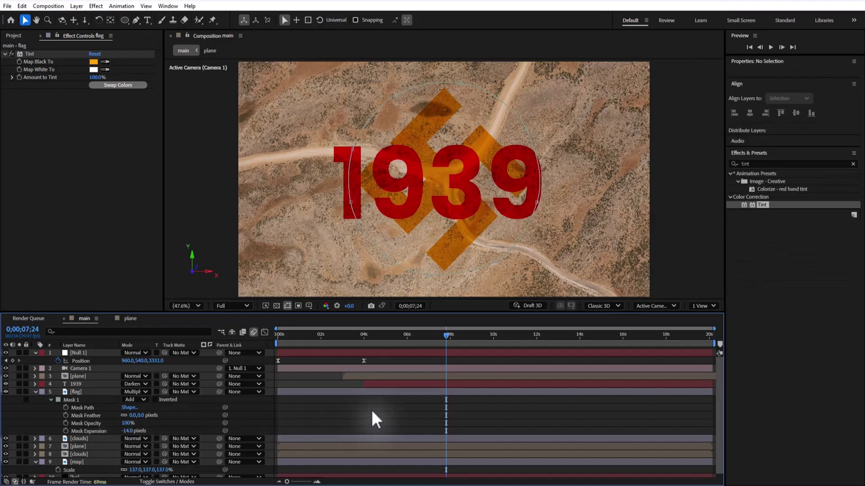
- Split the flag layer at 0;00;05;13 and delete the part before it
click(402, 391)
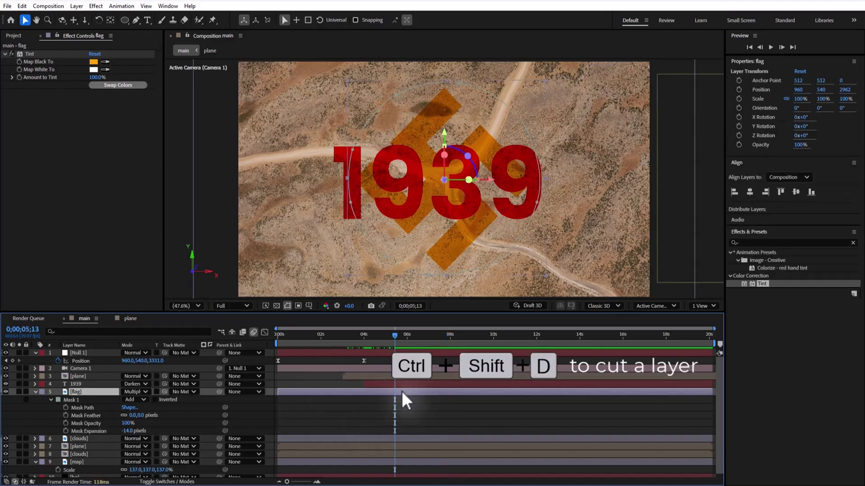
key(ctrl+shift+d)
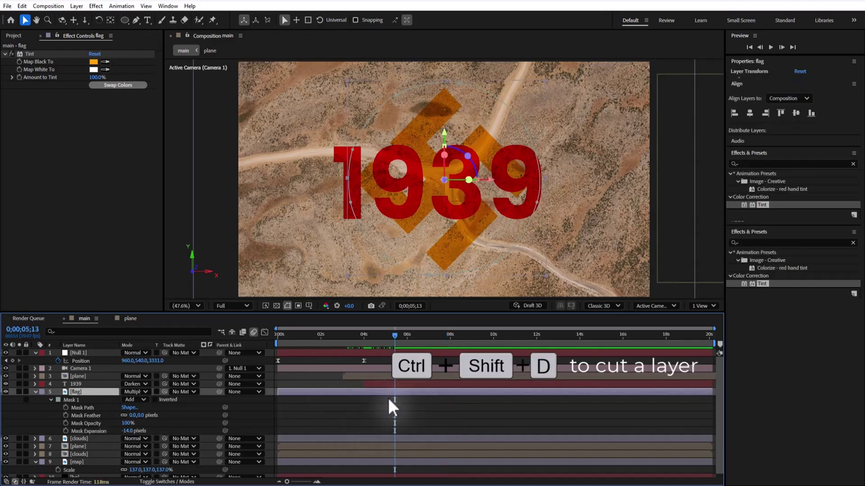
key(Delete)
- Add an opacity keyframe of 0% to the flag layer at 0;00;05;13
click(404, 391)
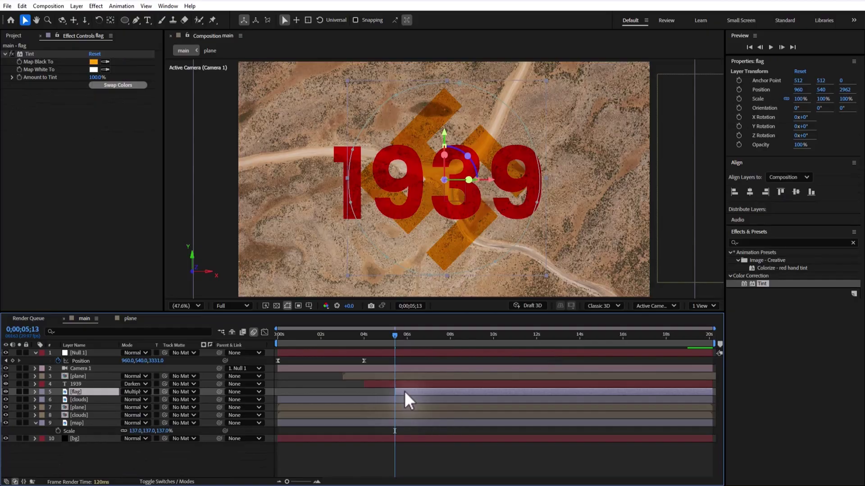
key(t)
key(t)
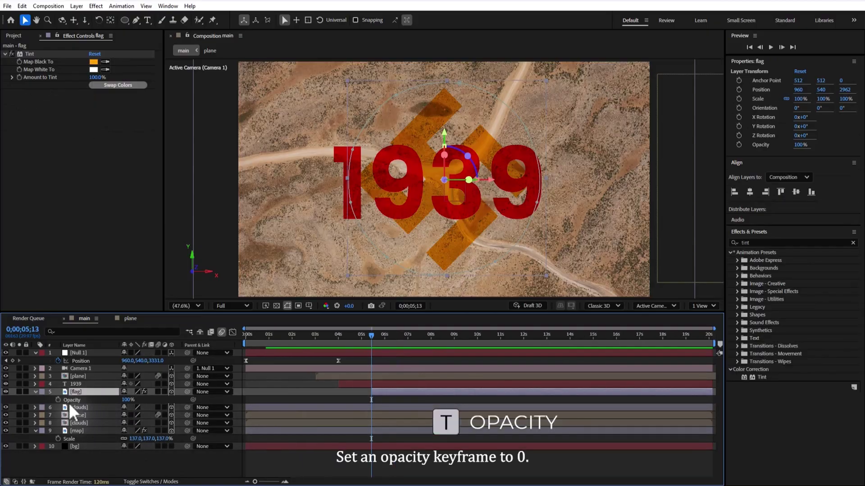
click(58, 399)
drag(126, 399, 56, 402)
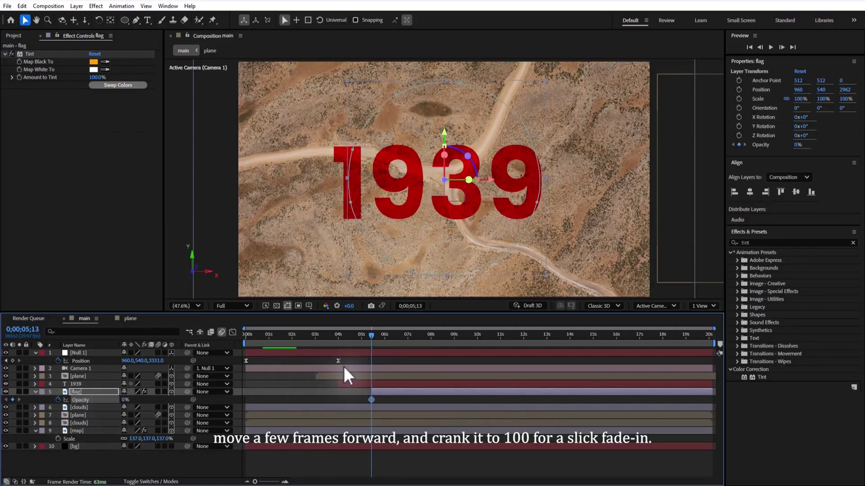
- Complete the flag's fade-in with an opacity keyframe of 100% at 0;00;06;07
click(386, 336)
drag(386, 337, 390, 338)
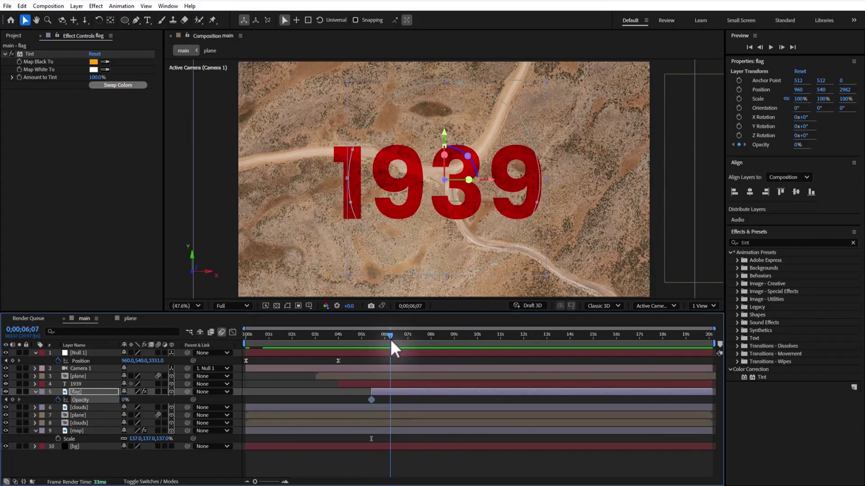
drag(126, 400, 141, 400)
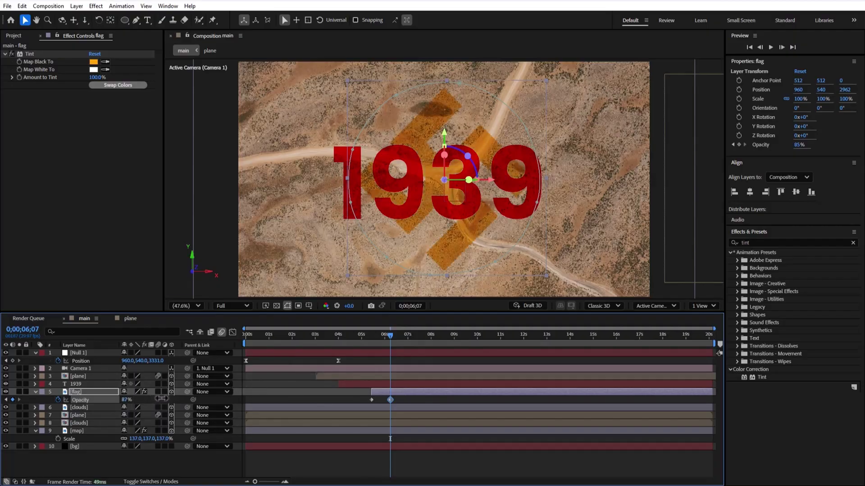
click(131, 471)
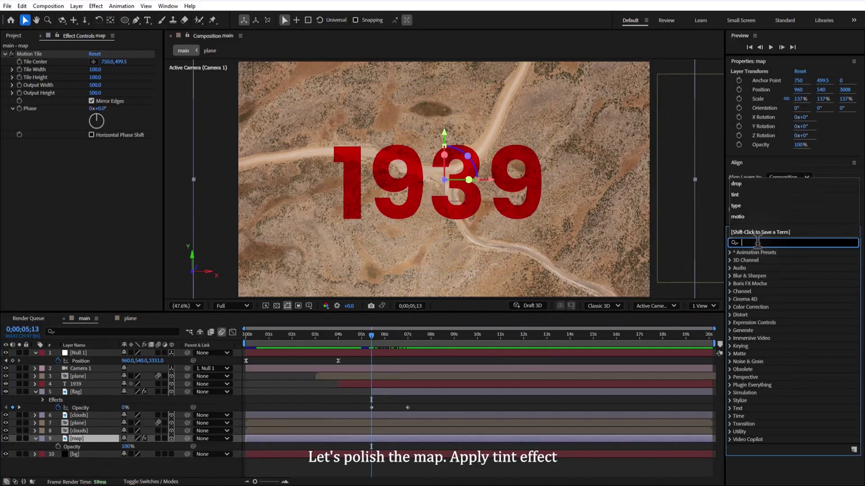
- Apply the Tint effect to the map layer and keyframe its Amount to Tint at 0% at 0;00;05;13
text(tint)
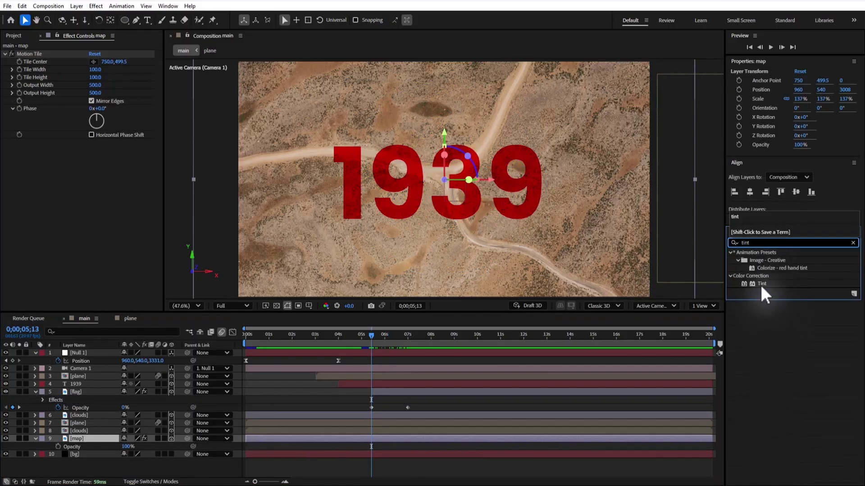
drag(761, 284, 384, 439)
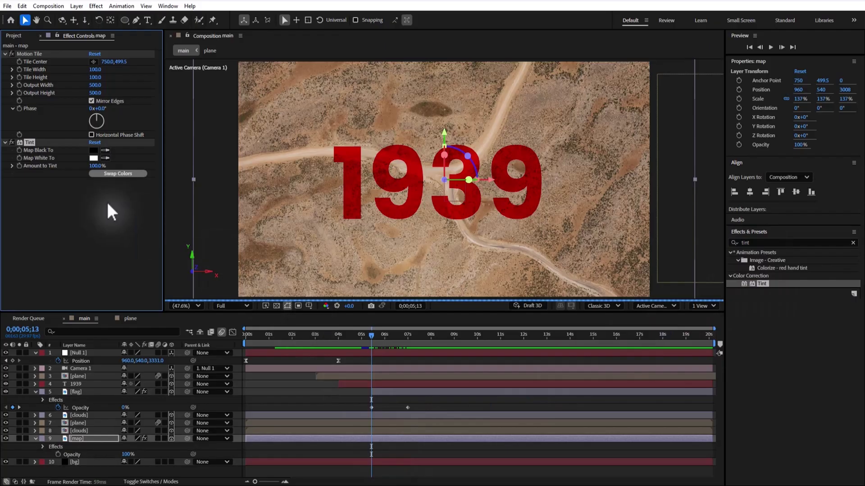
click(19, 165)
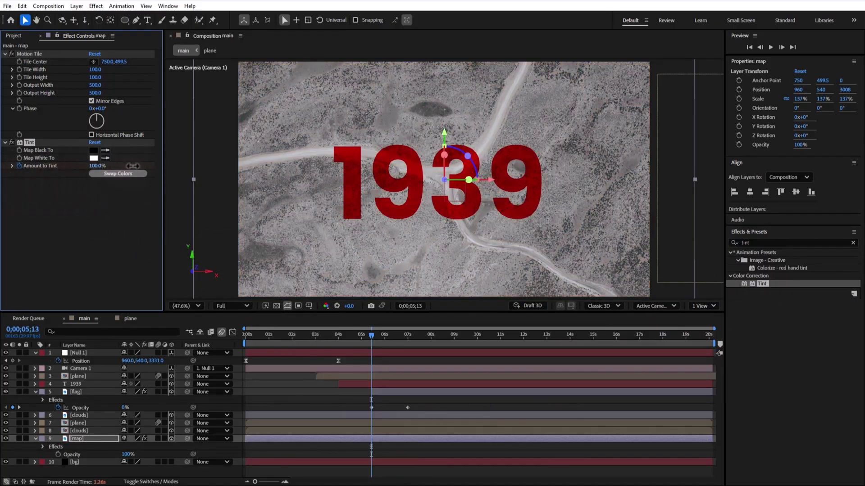
drag(80, 169, 9, 175)
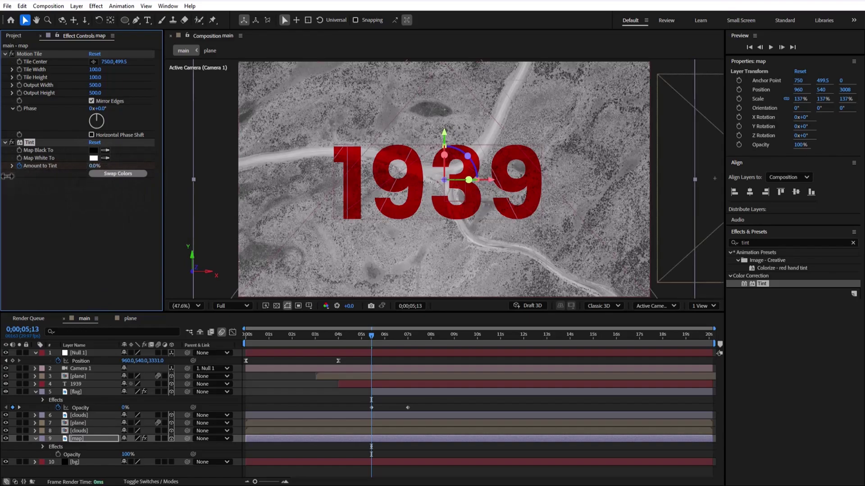
- Complete the map's tint animation with an Amount to Tint keyframe of 100% at 0;00;07;00
drag(372, 334, 408, 346)
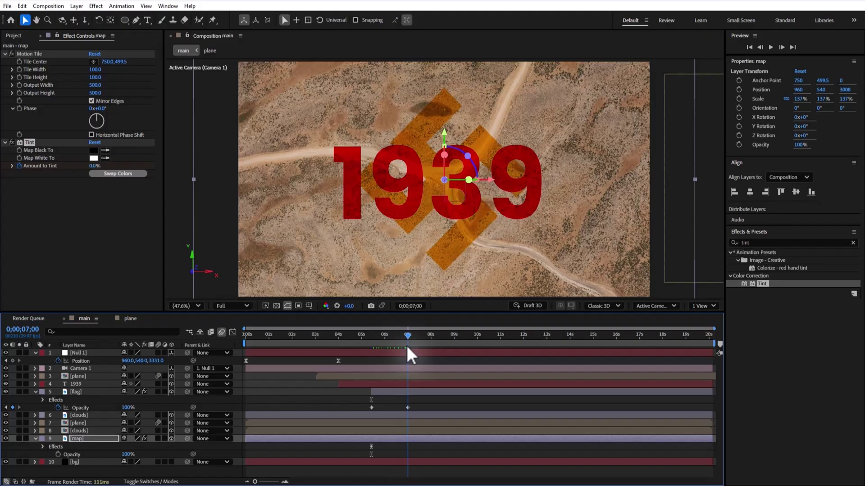
mouse_move(94, 166)
mouse_down()
mouse_move(114, 173)
mouse_move(125, 208)
mouse_move(109, 167)
mouse_up()
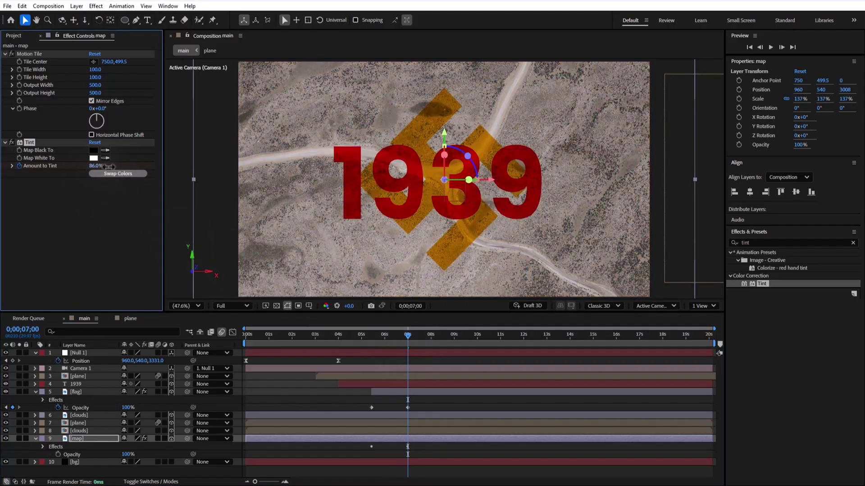
mouse_move(406, 344)
mouse_down()
mouse_move(366, 336)
mouse_move(398, 342)
mouse_up()
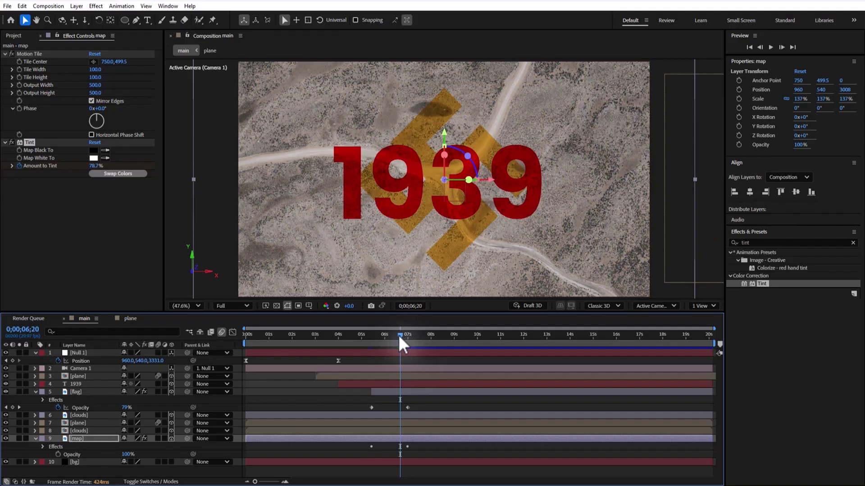
click(399, 335)
- Reveal the 1939 text layer's keyframes and shift both of the flag's opacity keyframes about ten frames later
click(403, 385)
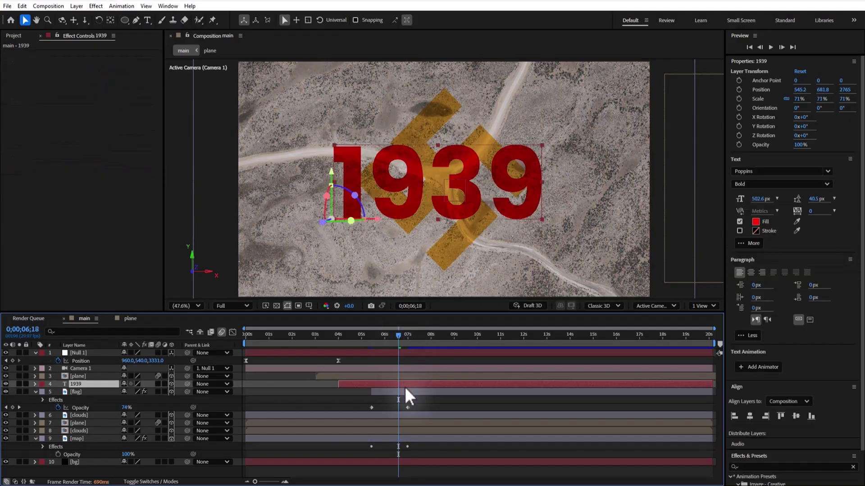
key(u)
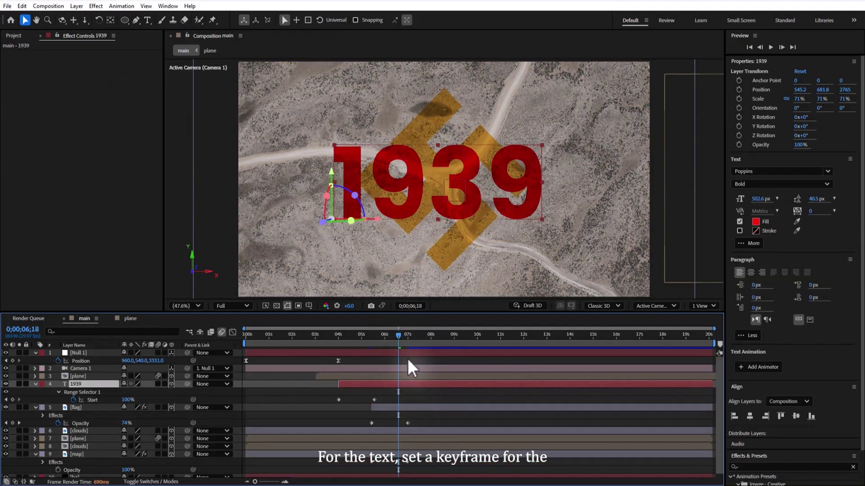
drag(400, 336, 392, 336)
drag(419, 419, 365, 428)
drag(371, 424, 380, 423)
- Animate the 1939 text out by keyframing the range selector's Start at 100% and at 0% at 0;00;07;01
click(12, 399)
drag(404, 338, 407, 339)
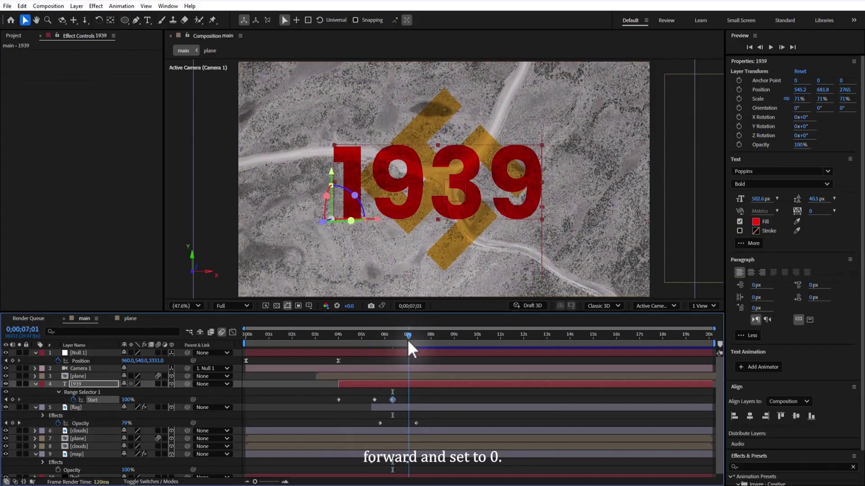
drag(128, 402, 81, 402)
drag(410, 333, 379, 334)
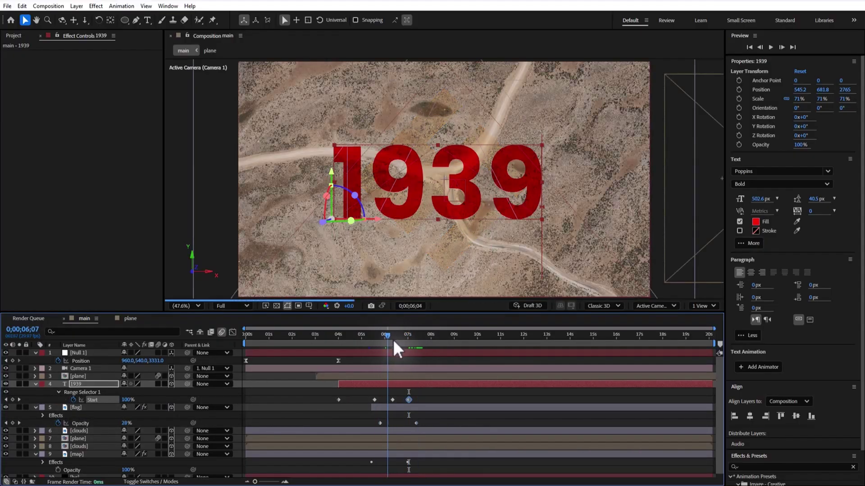
drag(393, 338, 417, 350)
- Collapse the properties of the 1939, flag and map layers and move the current time to 0;00;07;15
click(35, 383)
click(36, 392)
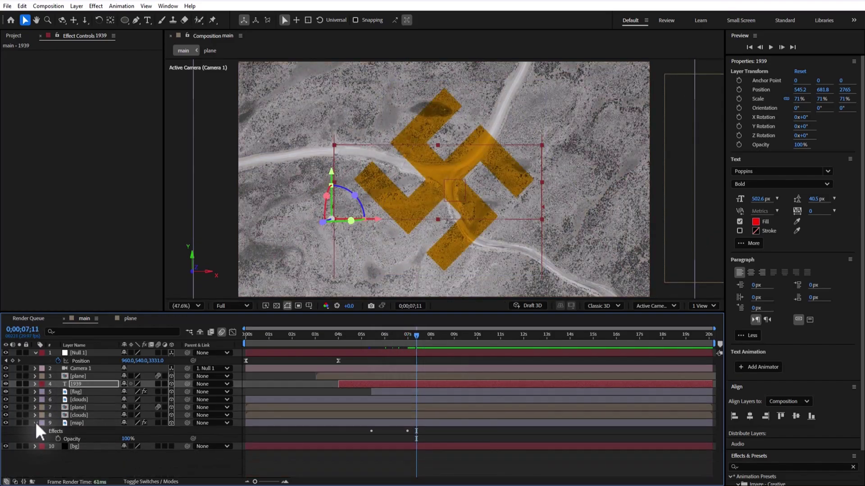
click(35, 424)
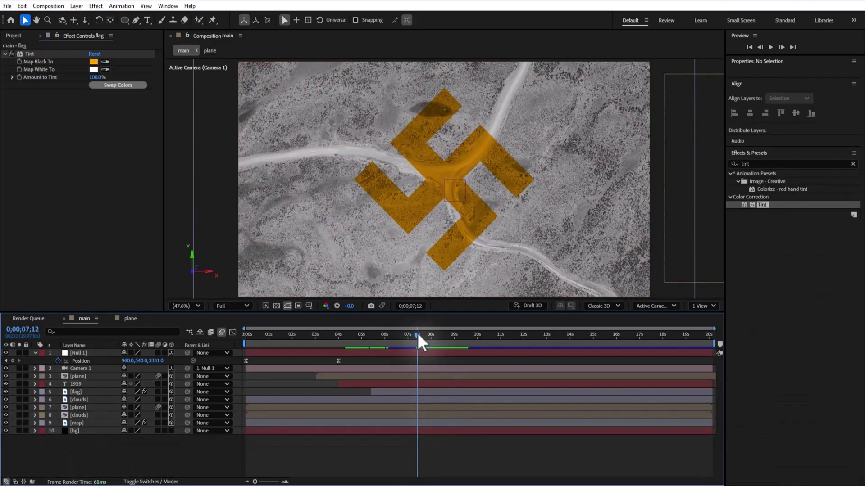
drag(417, 333, 417, 359)
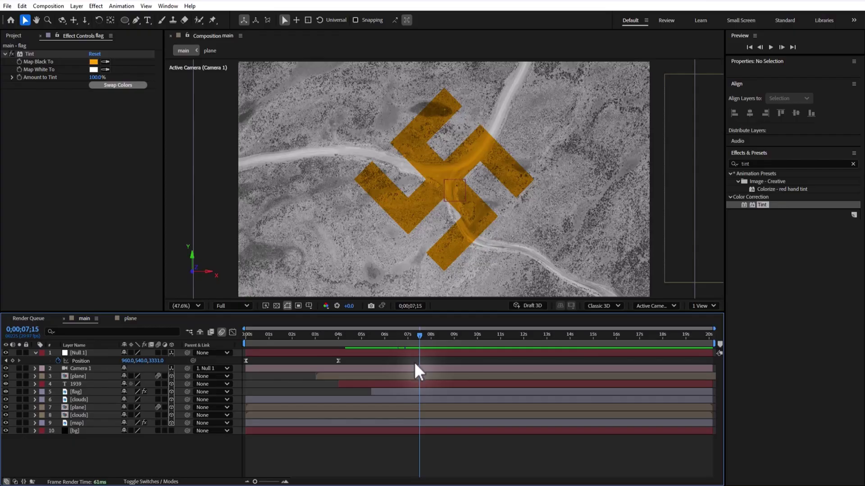
- Set the Map White To color of the map layer's Tint effect to bright red
click(408, 423)
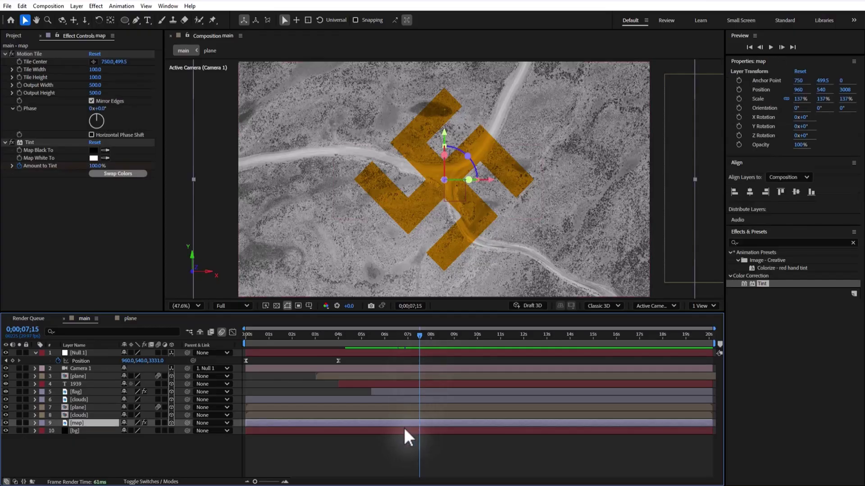
click(93, 157)
click(199, 160)
click(275, 161)
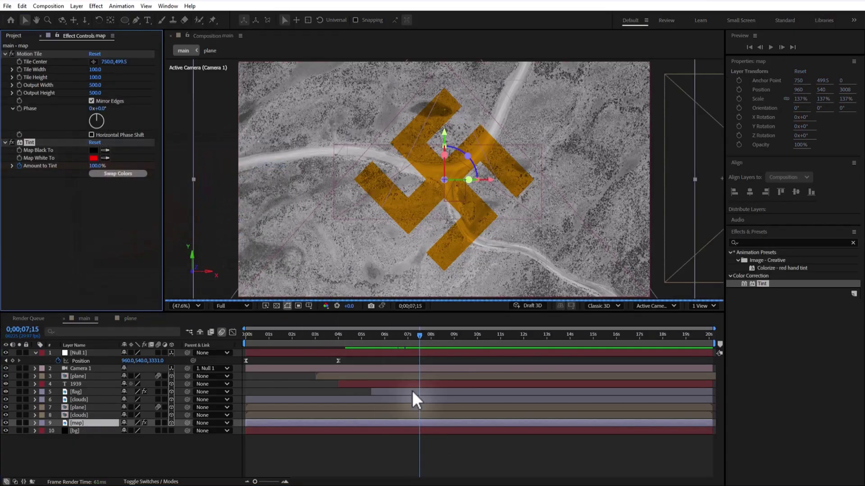
mouse_move(422, 338)
mouse_down()
mouse_move(385, 337)
mouse_move(414, 350)
mouse_up()
- Set the Map Black To color of the flag layer's Tint effect to black, 000000
click(413, 391)
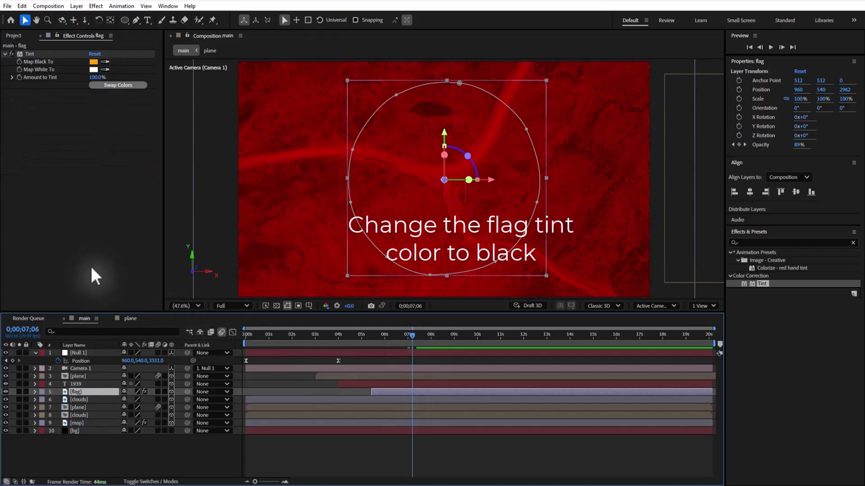
click(93, 62)
text(000000)
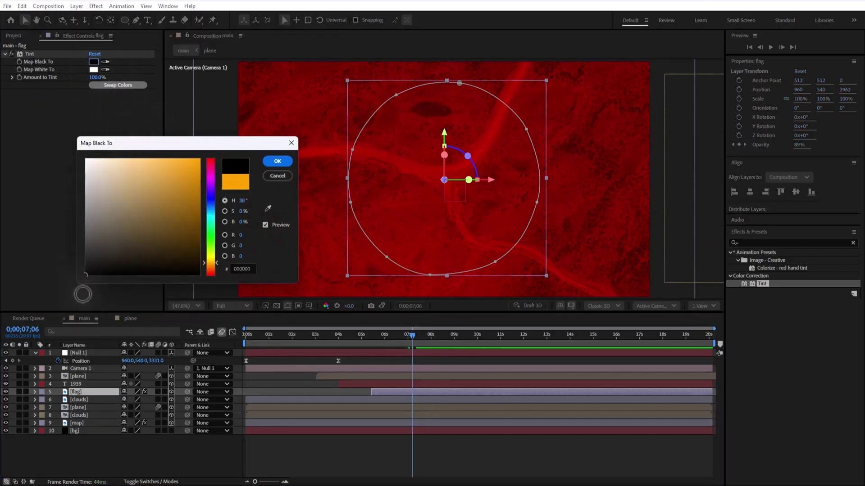
click(276, 162)
drag(411, 342, 371, 337)
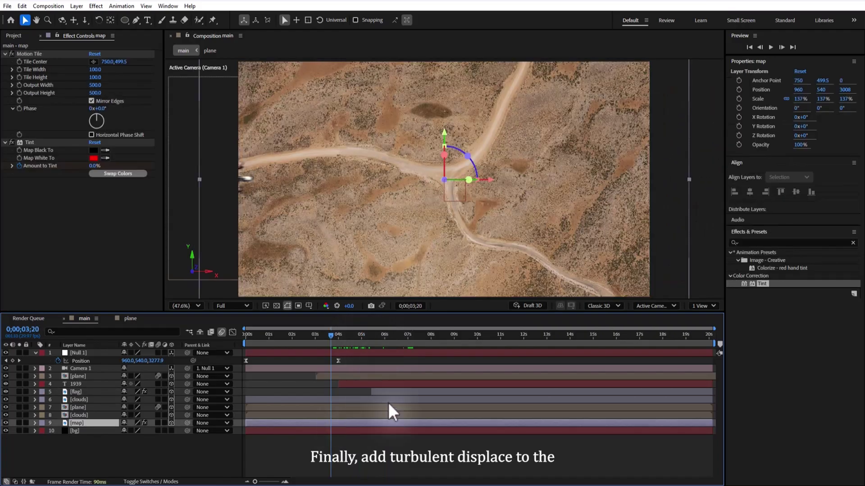
- Apply Turbulent Displace to the map layer and set its Displacement to Turbulent Smoother
click(758, 242)
text(tu)
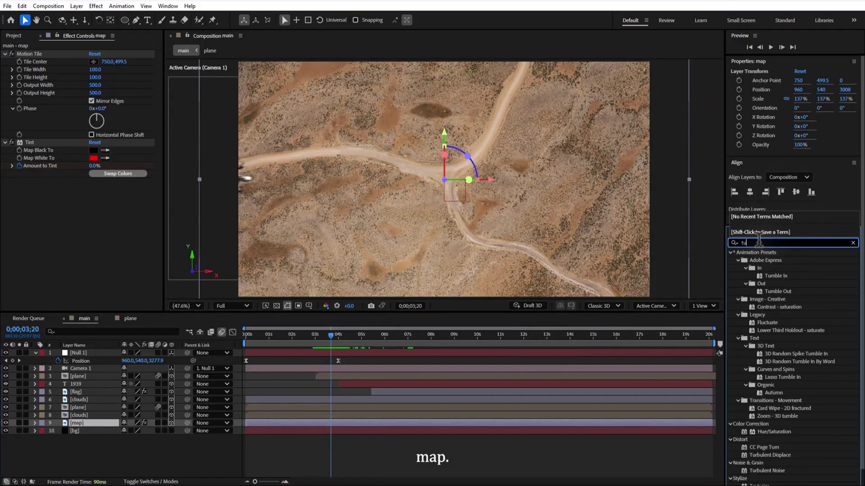
text(rbule)
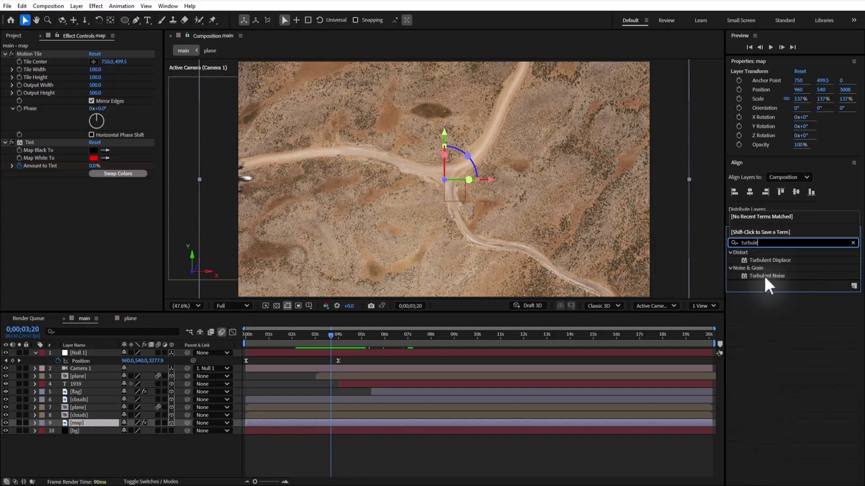
drag(768, 260, 365, 424)
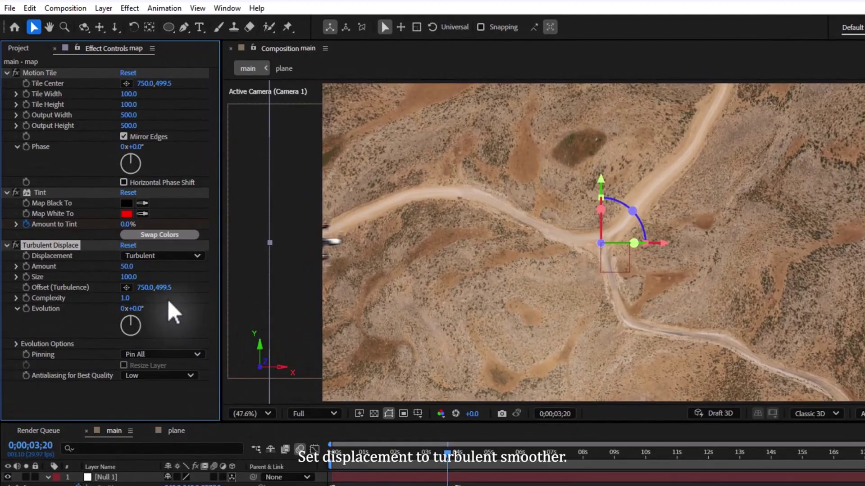
click(158, 259)
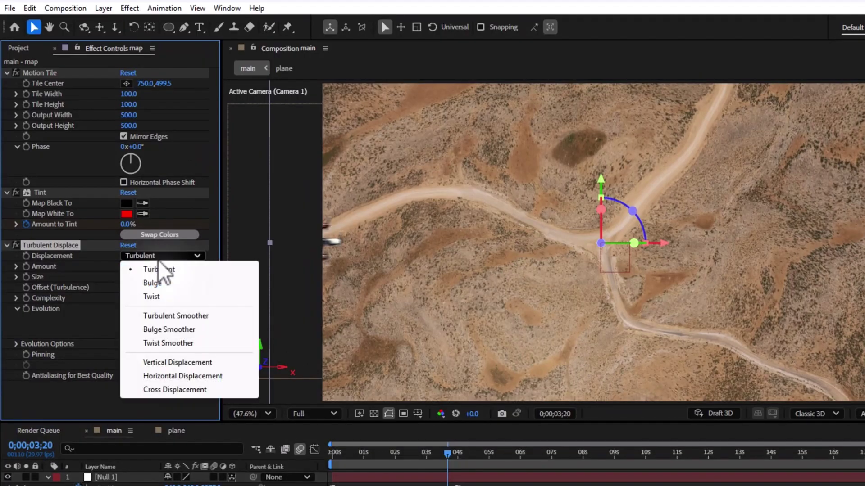
click(175, 318)
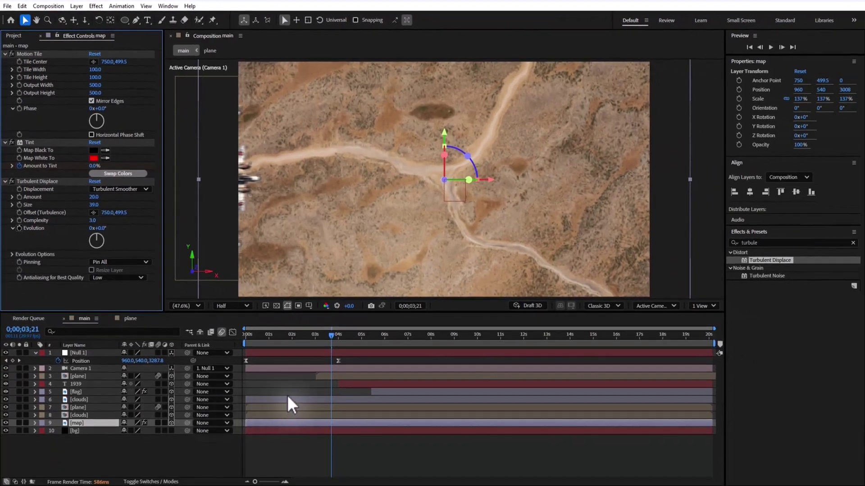
- Add the expression time*100 to the Evolution property of the map's Turbulent Displace effect
key(alt+shift+equal)
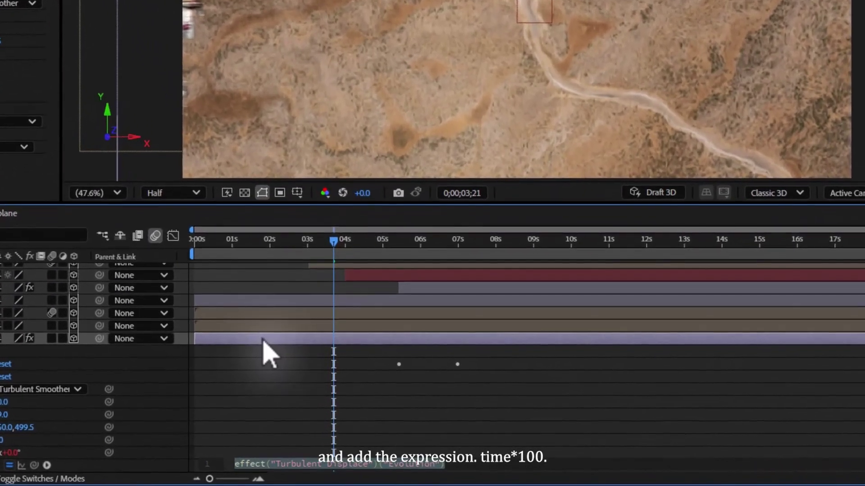
text(time*100)
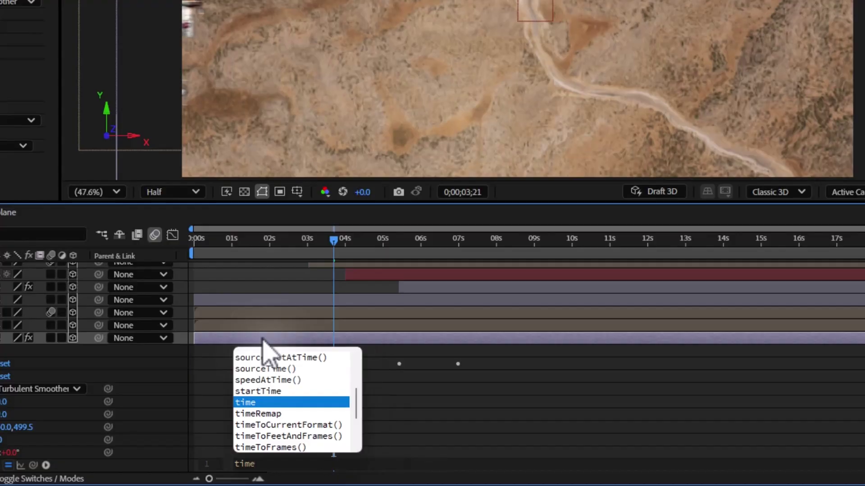
click(298, 386)
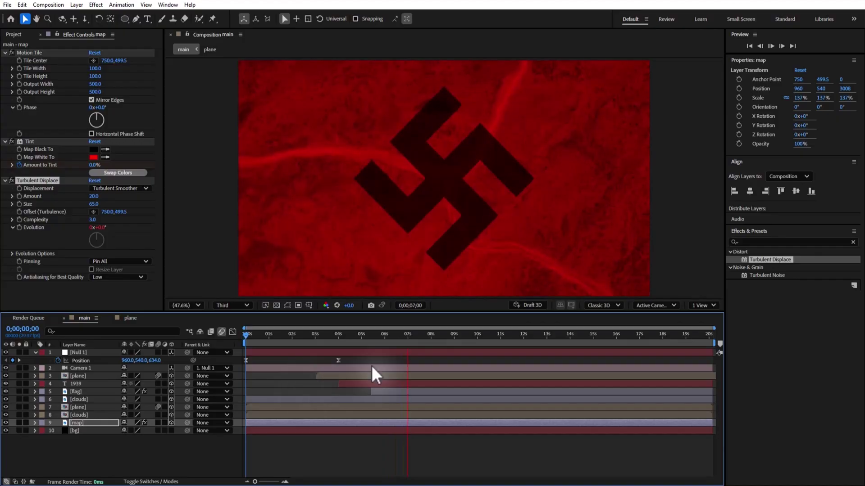
- Lower the opacity of the clouds layer directly above the map layer to 65%
click(80, 415)
key(t)
drag(124, 423, 113, 427)
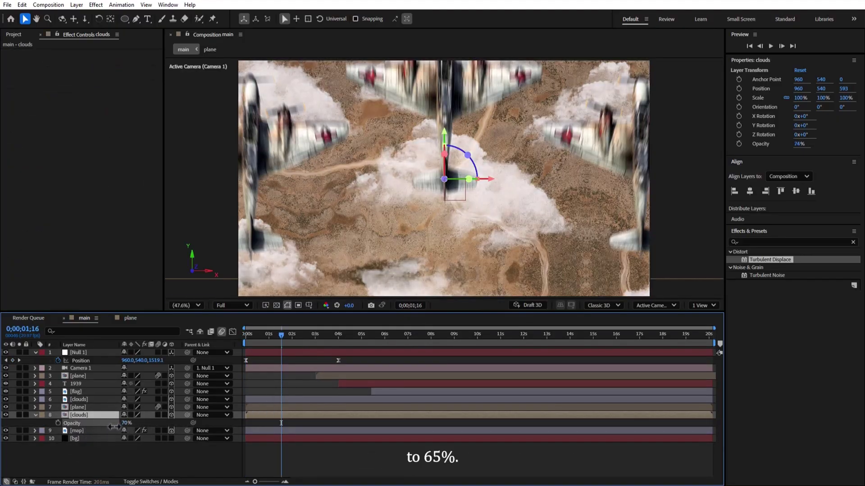